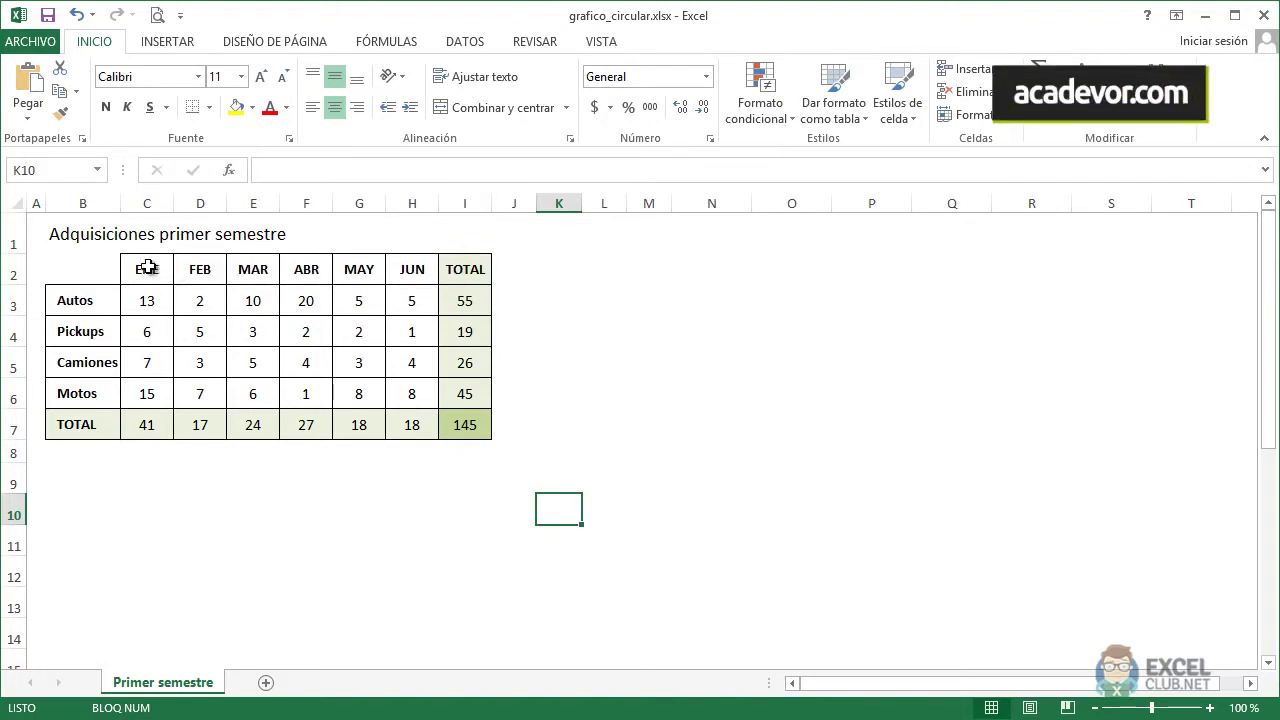
# Insert a 2D pie chart of the ENE values for Autos, Pickups, Camiones and Motos
pyautogui.moveTo(147, 267); pyautogui.dragTo(110, 392)
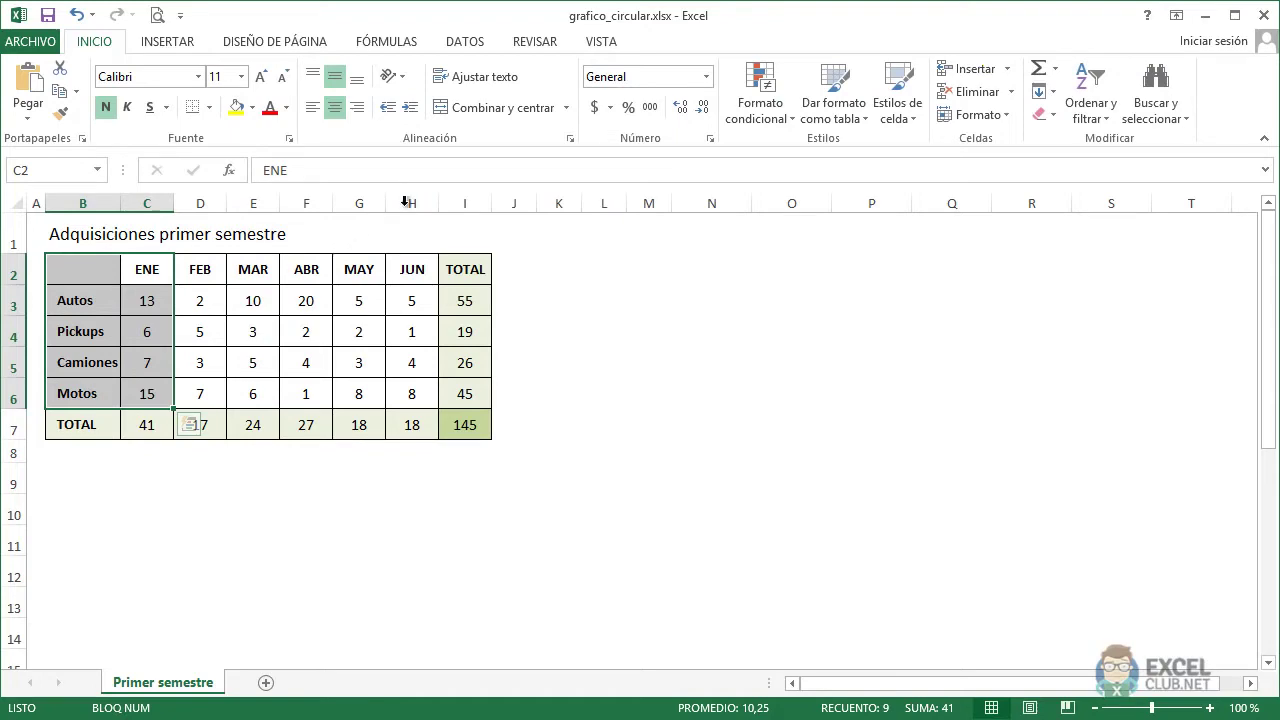
pyautogui.click(183, 41)
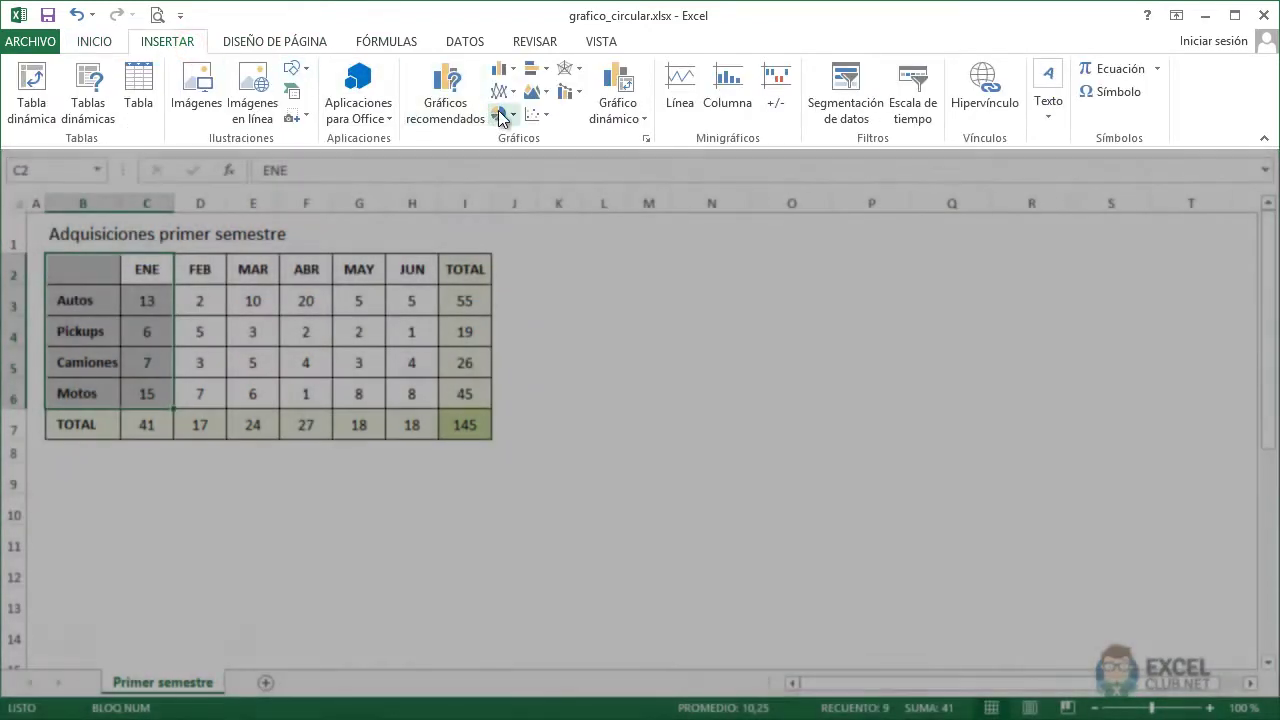
pyautogui.click(503, 117)
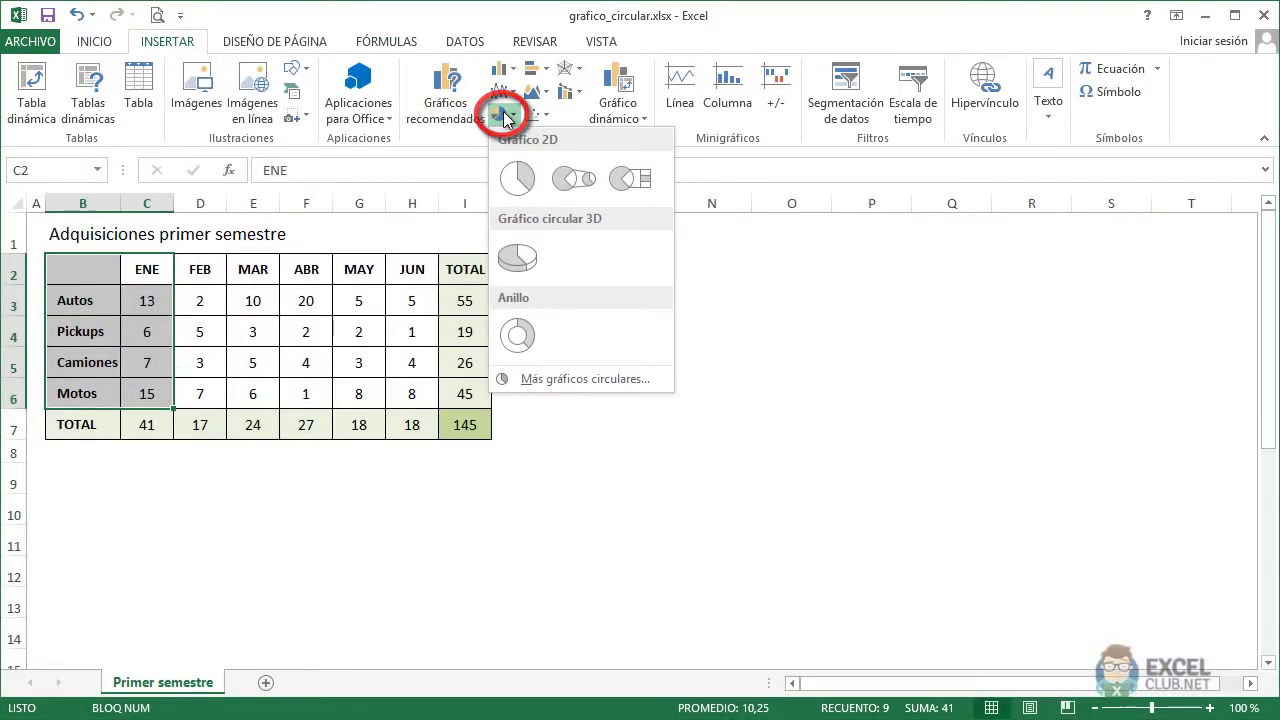
pyautogui.click(519, 178)
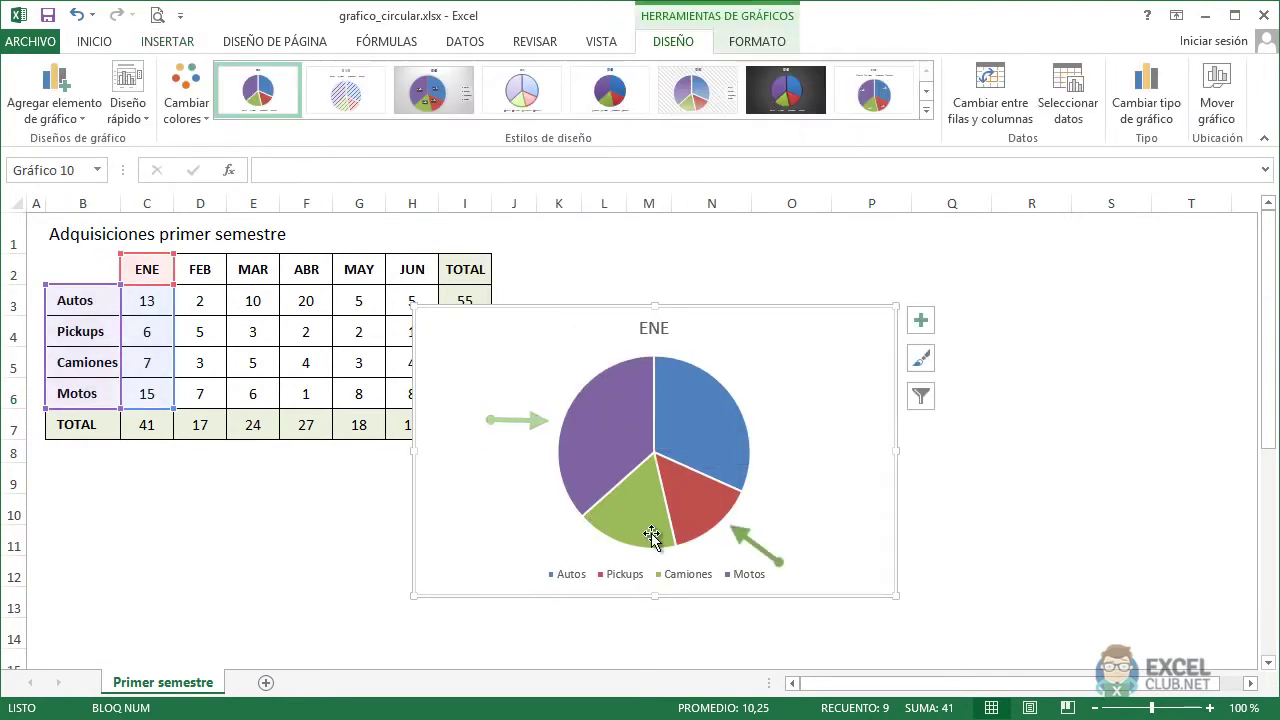
# Move the ENE chart up beside the table, narrow it, and select the month headers with the Autos row
pyautogui.moveTo(652, 535)
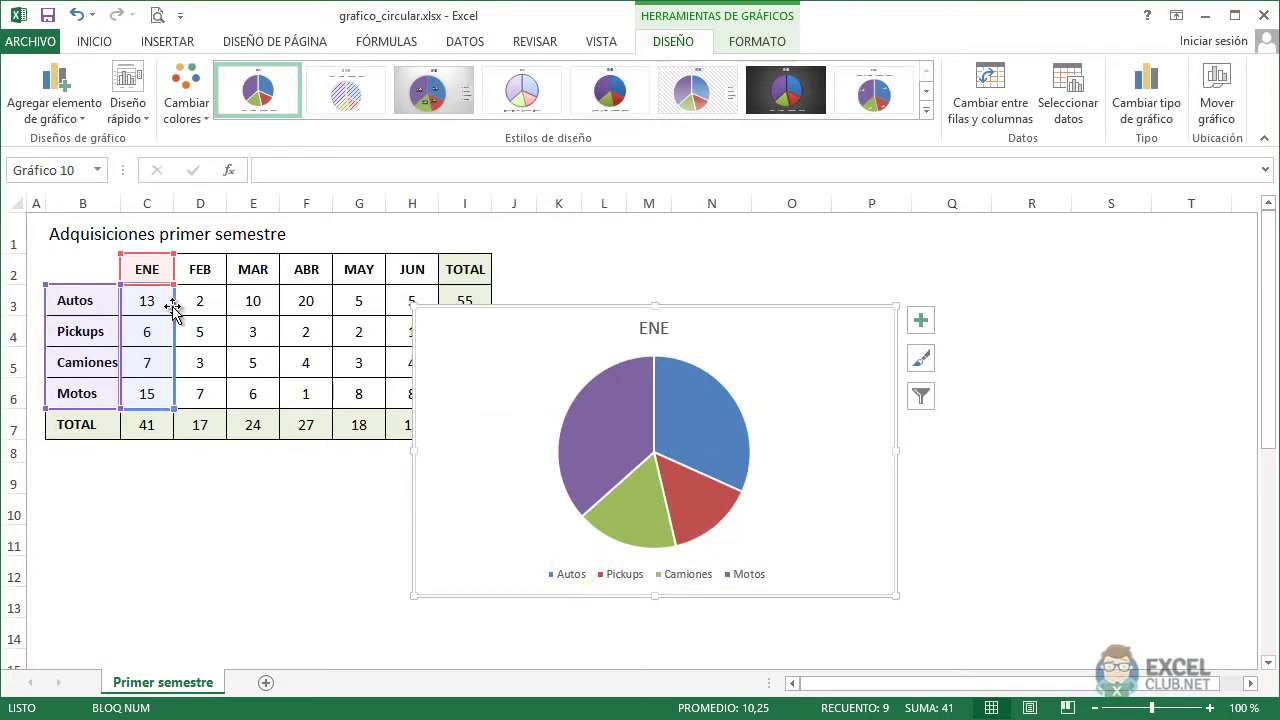
pyautogui.hotkey('ctrl', 'c')
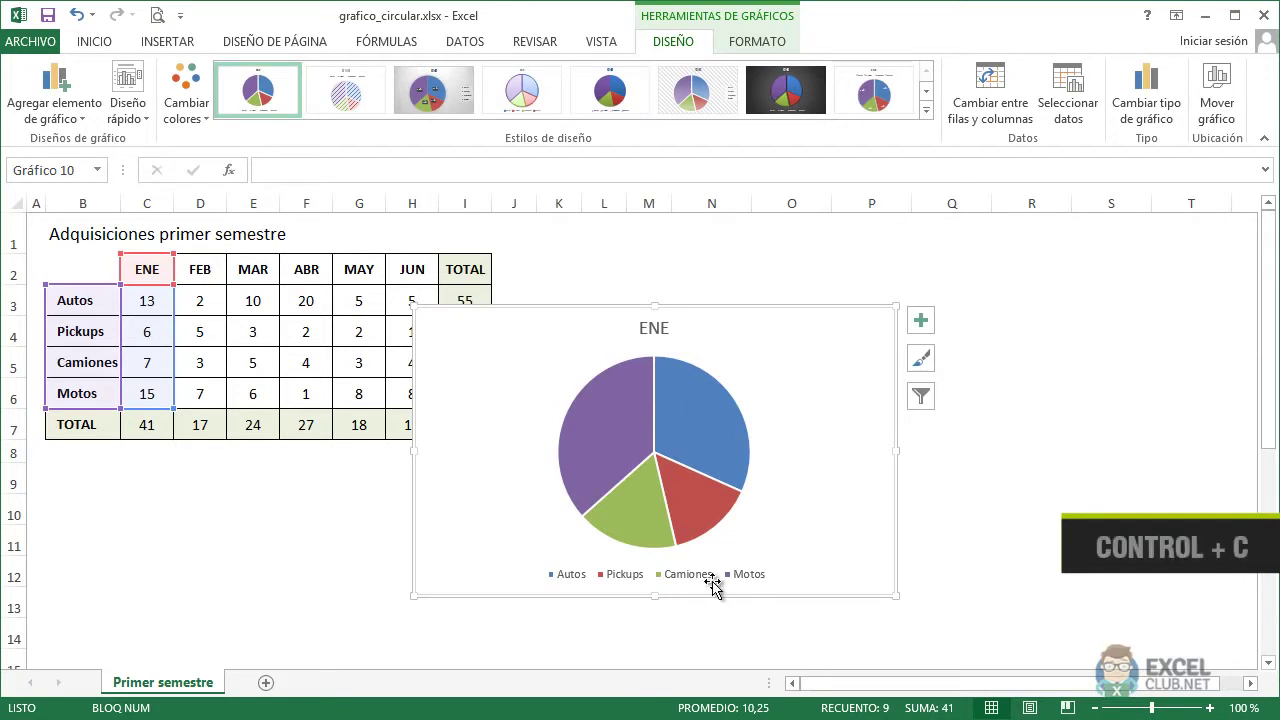
pyautogui.moveTo(766, 307); pyautogui.dragTo(860, 249)
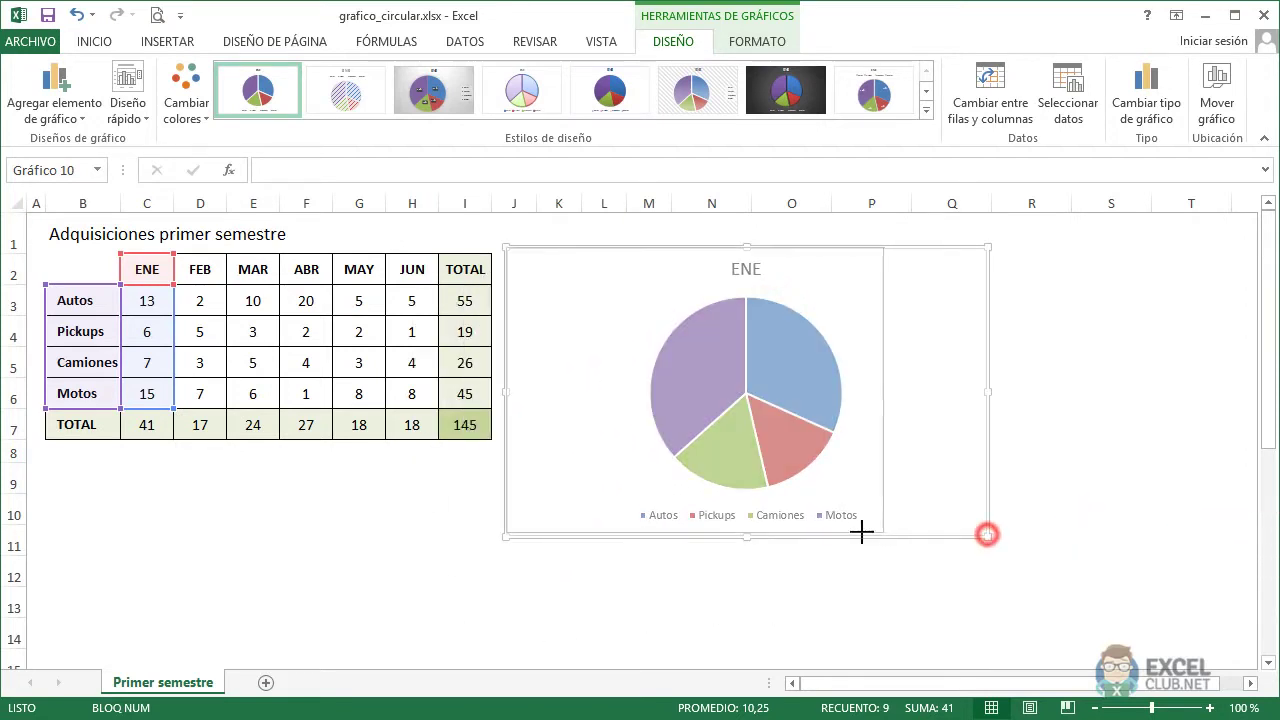
pyautogui.moveTo(987, 535); pyautogui.dragTo(845, 534)
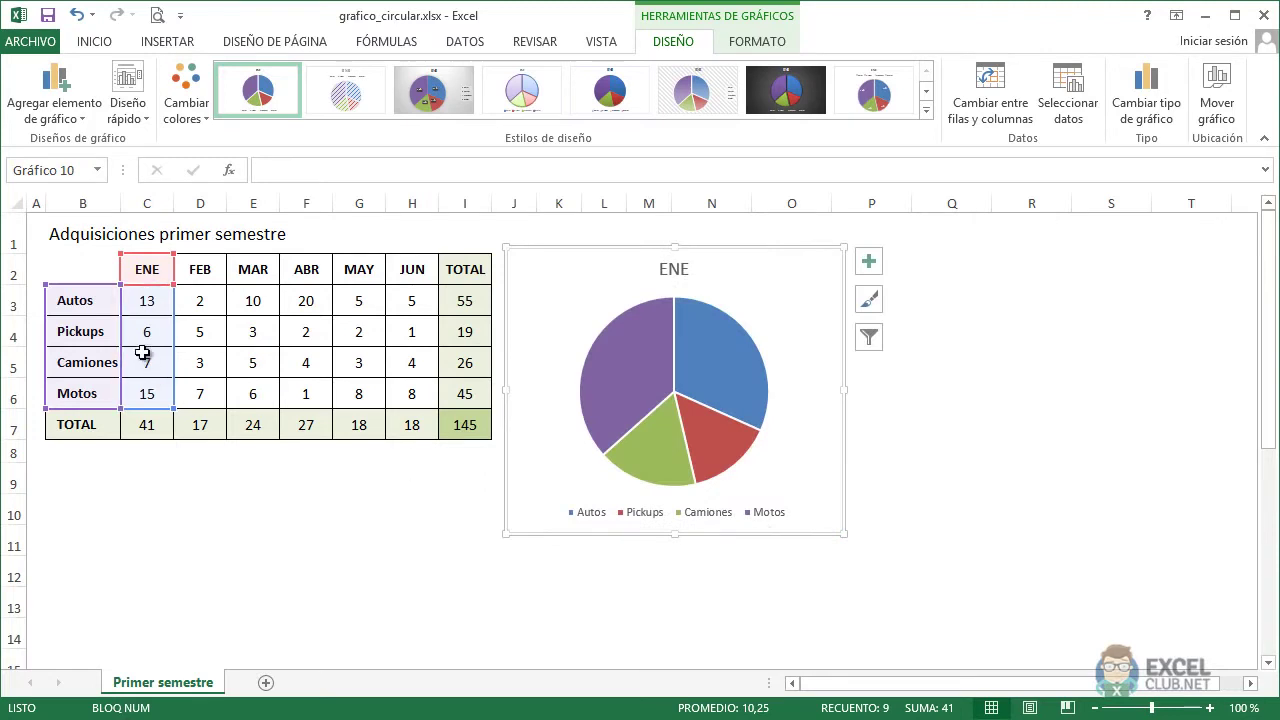
pyautogui.moveTo(412, 271)
pyautogui.mouseDown()
pyautogui.moveTo(211, 307)
pyautogui.moveTo(107, 308)
pyautogui.mouseUp()
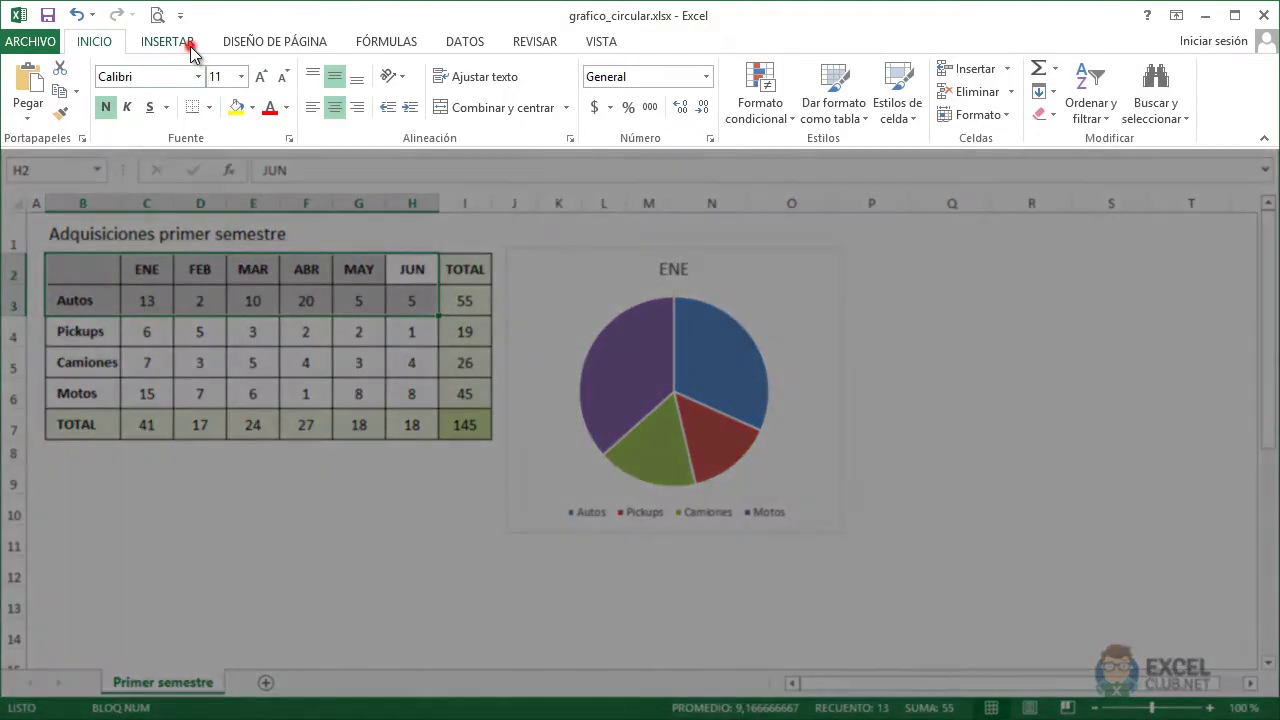
# Insert a 2D pie chart of Autos by month (ENE–JUN) and shrink it beside the ENE chart
pyautogui.click(176, 41)
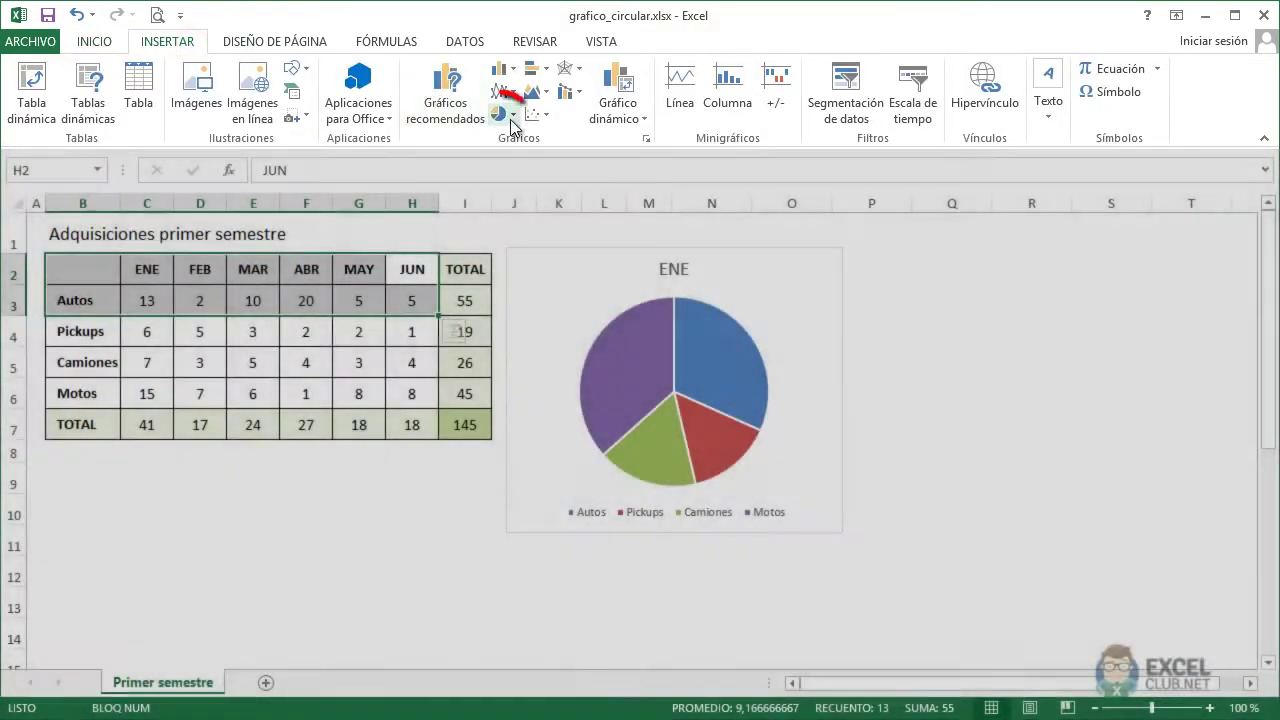
pyautogui.click(500, 114)
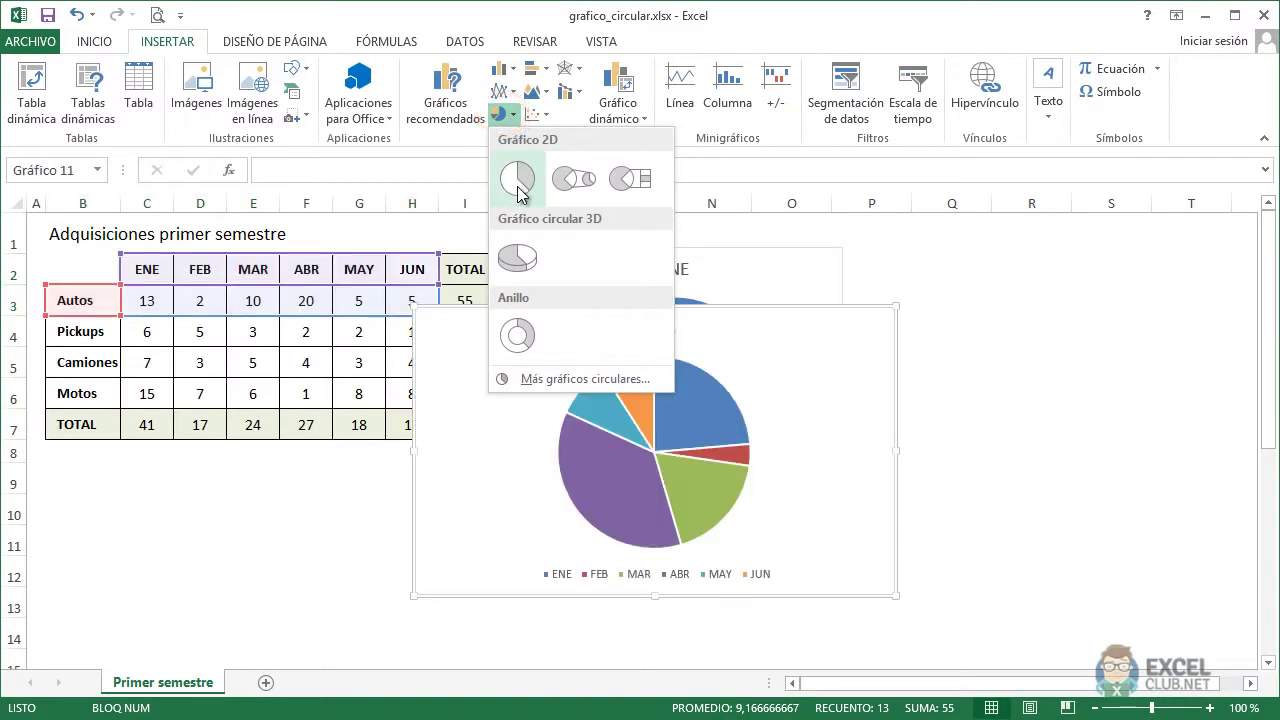
pyautogui.click(518, 187)
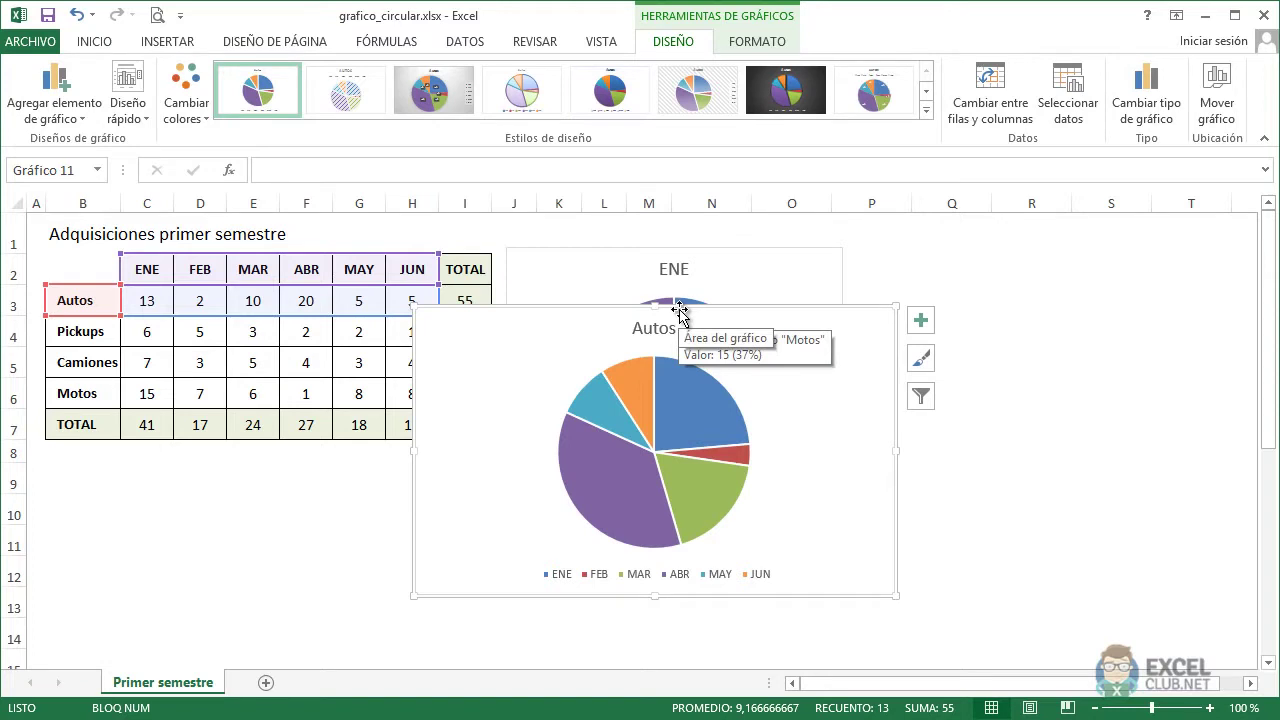
pyautogui.moveTo(740, 462)
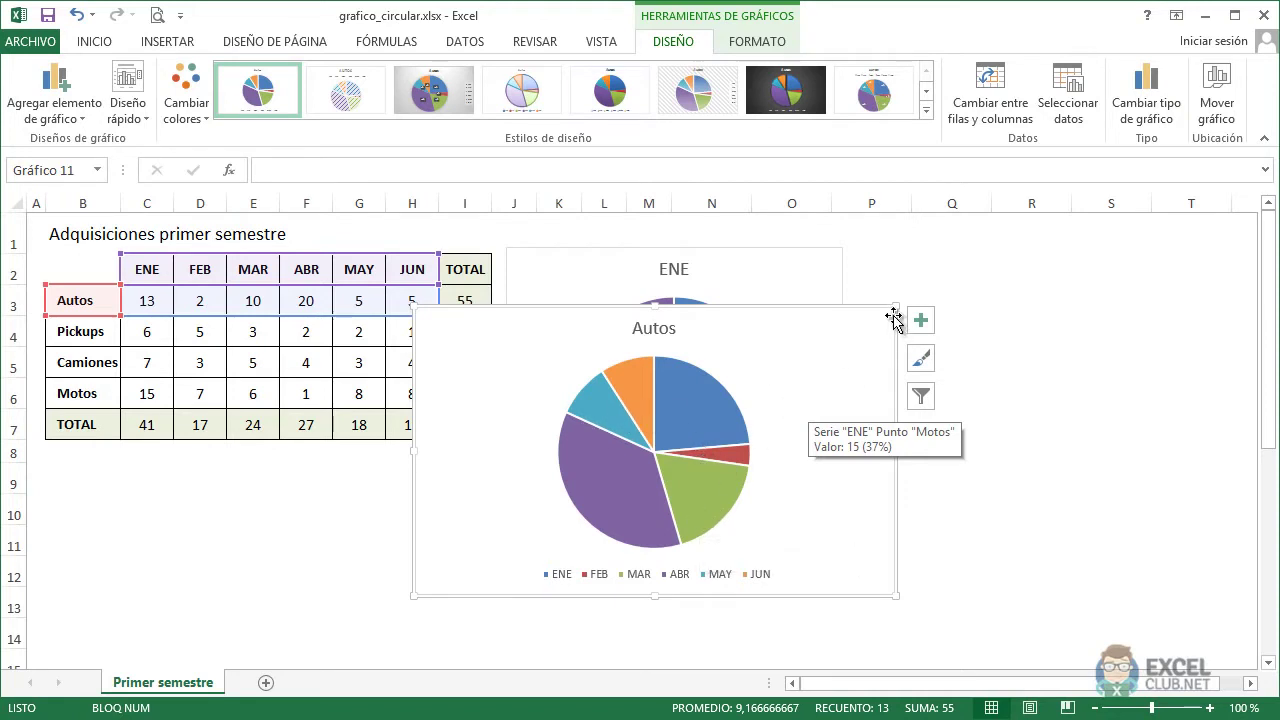
pyautogui.moveTo(895, 307)
pyautogui.mouseDown()
pyautogui.moveTo(704, 313)
pyautogui.moveTo(1105, 257)
pyautogui.mouseUp()
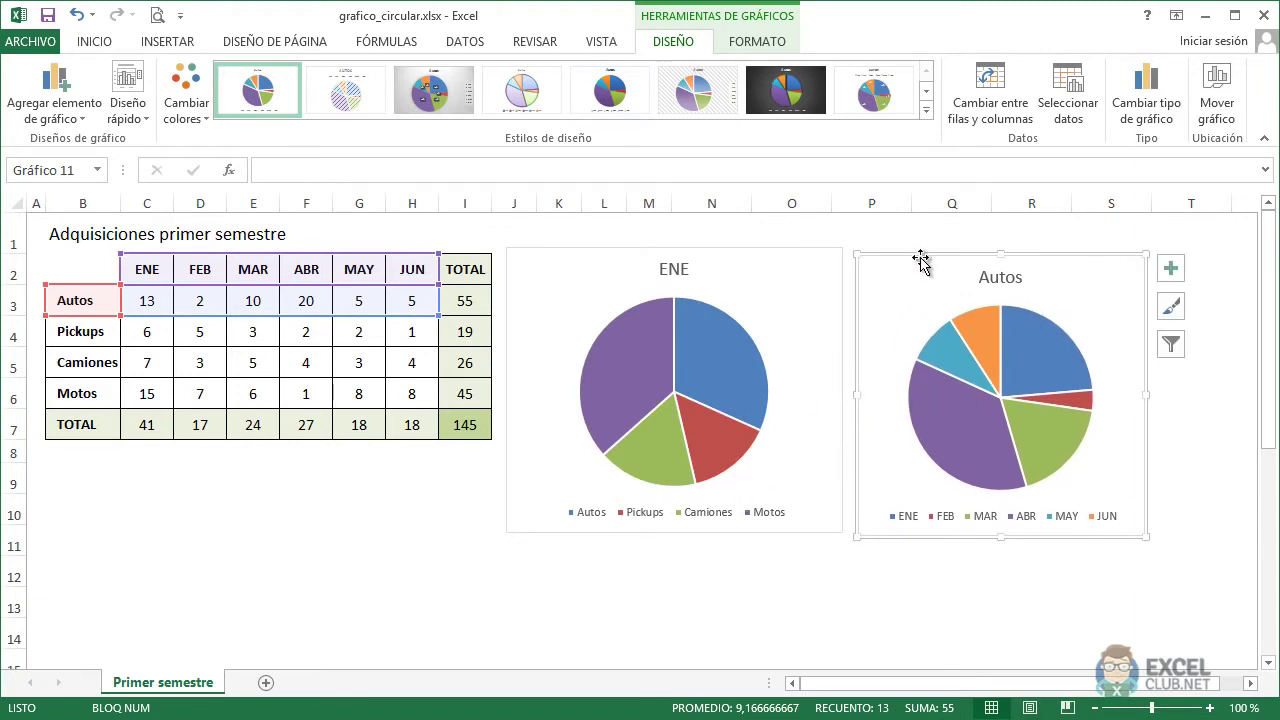
# Paste a copy of the Autos chart at B9 and move the ENE chart below the table
pyautogui.hotkey('ctrl', 'c')
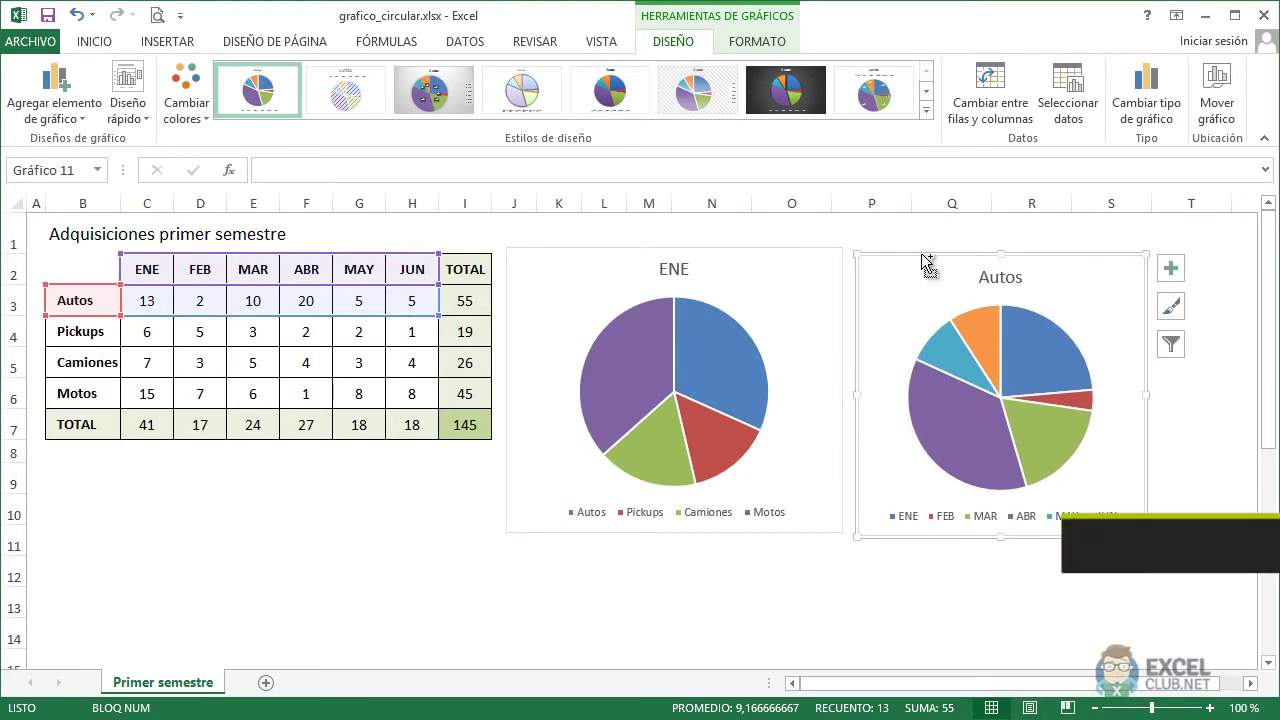
pyautogui.click(76, 484)
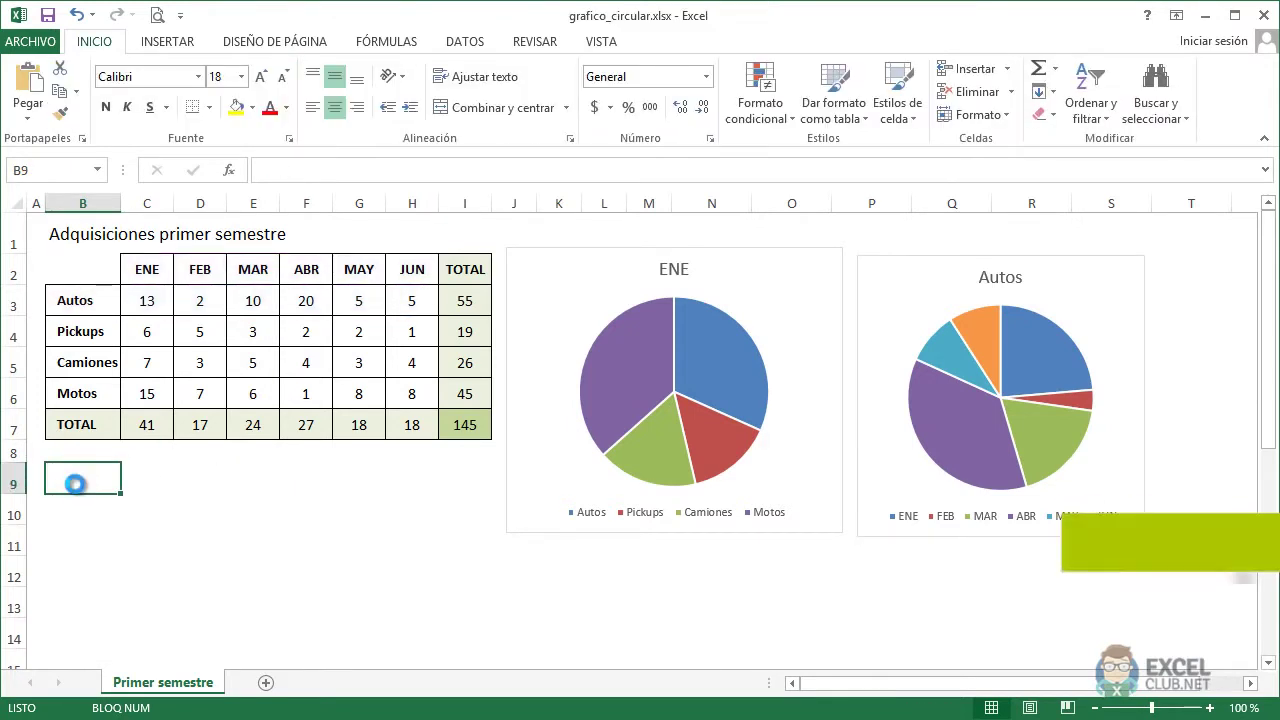
pyautogui.hotkey('ctrl', 'v')
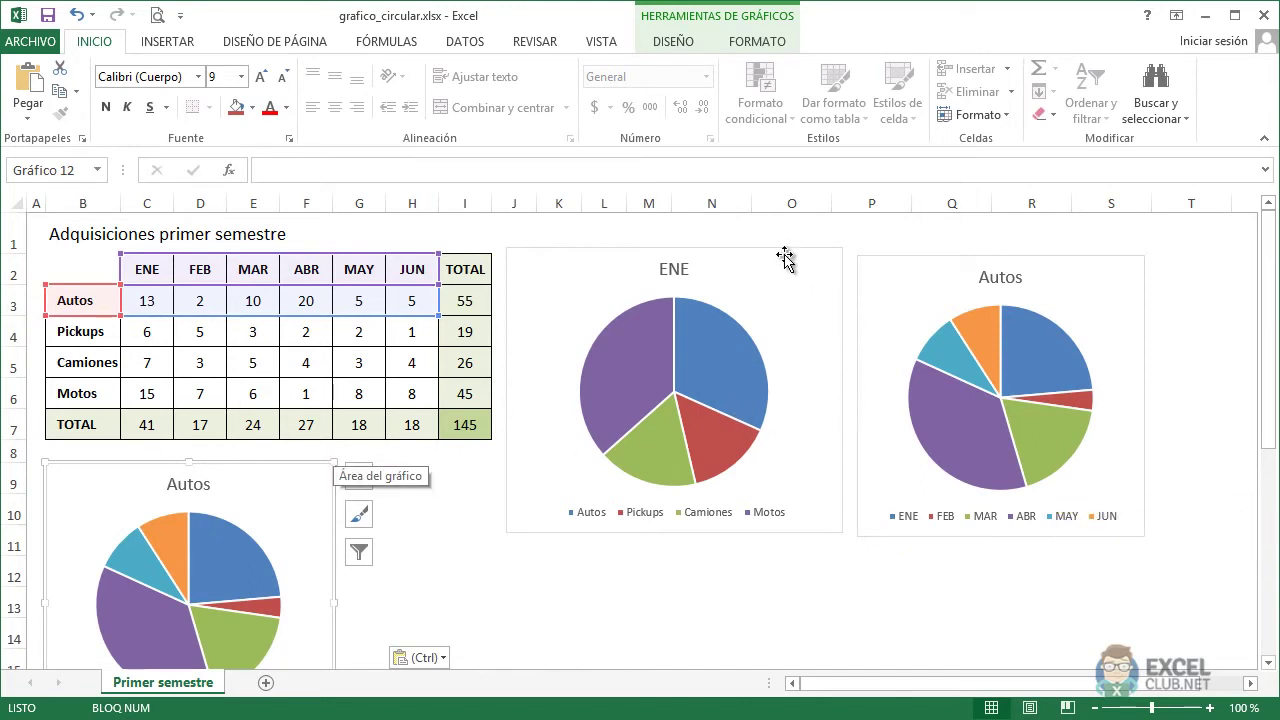
pyautogui.moveTo(779, 247)
pyautogui.mouseDown()
pyautogui.moveTo(634, 454)
pyautogui.moveTo(603, 463)
pyautogui.mouseUp()
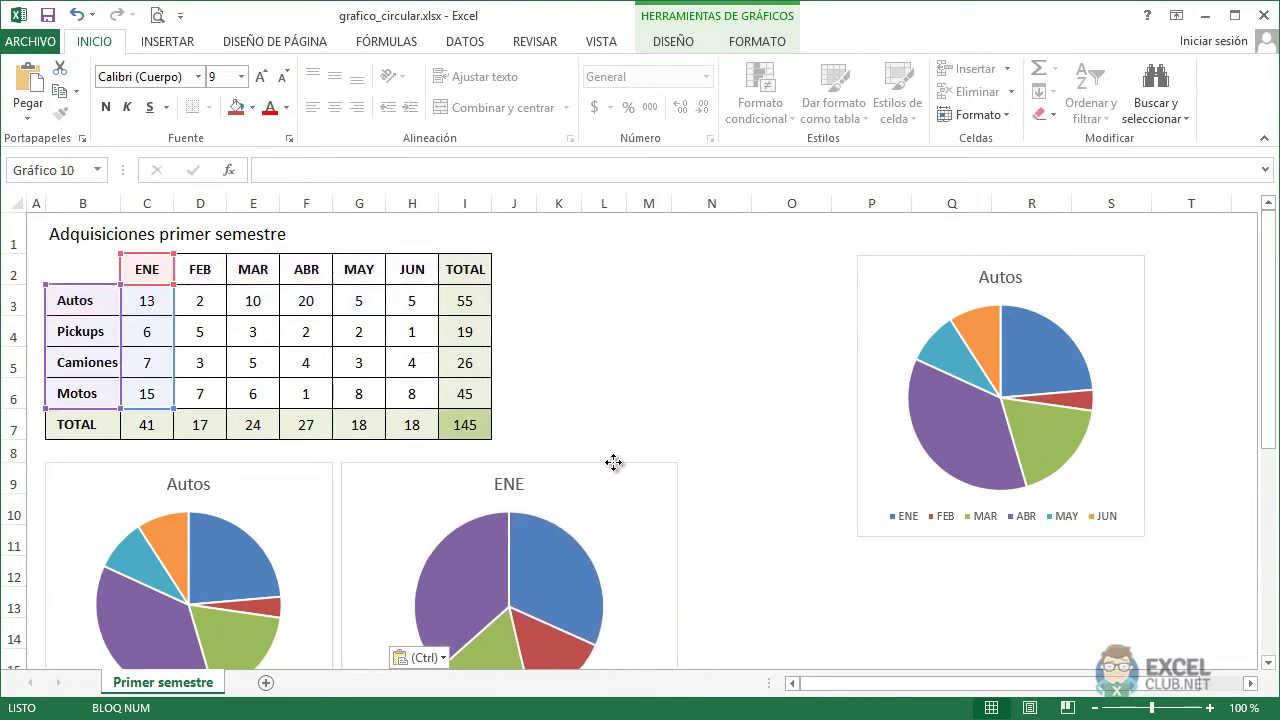
# Move and enlarge the right-hand Autos chart, extending its source range down to row 4
pyautogui.moveTo(903, 264); pyautogui.dragTo(764, 237)
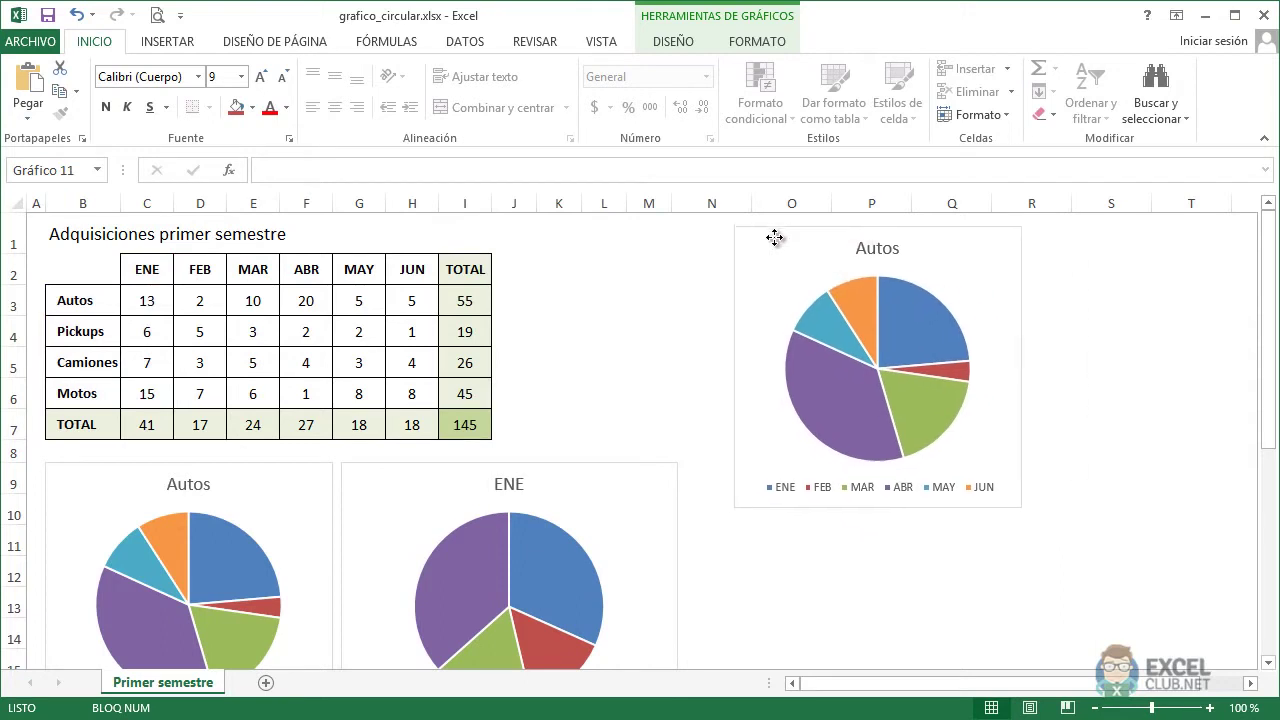
pyautogui.moveTo(1007, 510); pyautogui.dragTo(1228, 662)
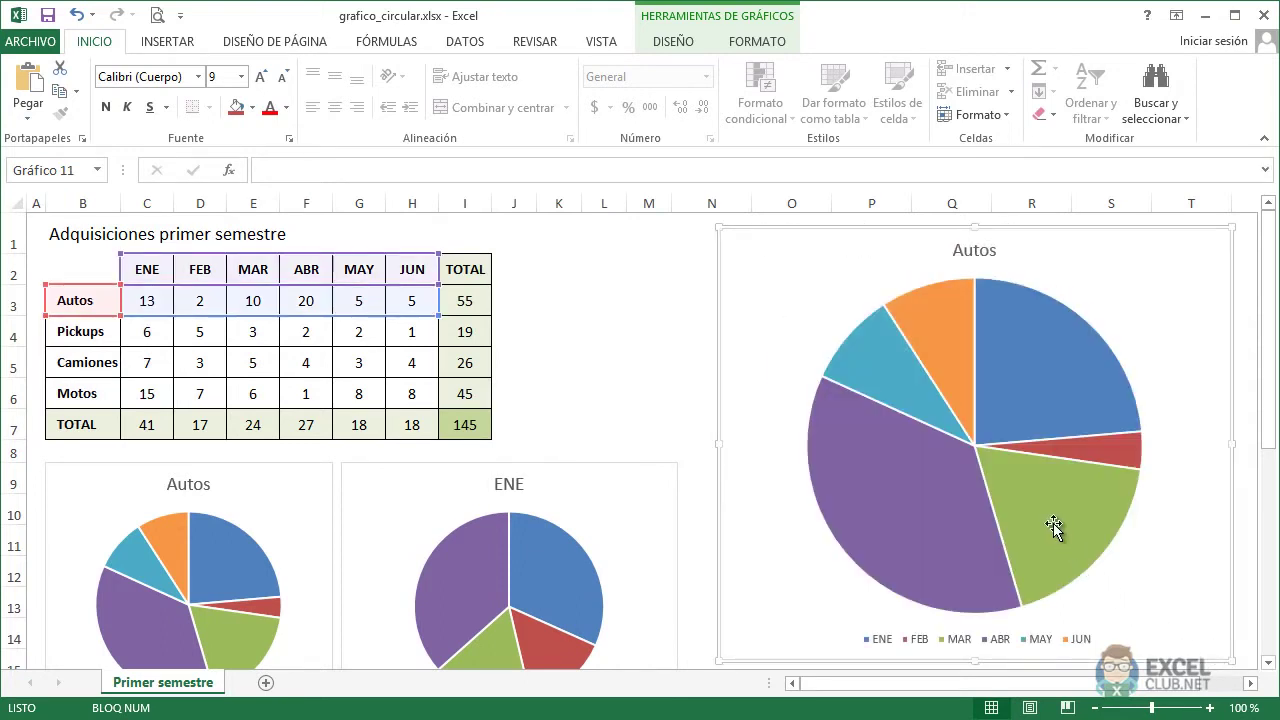
pyautogui.moveTo(1021, 426)
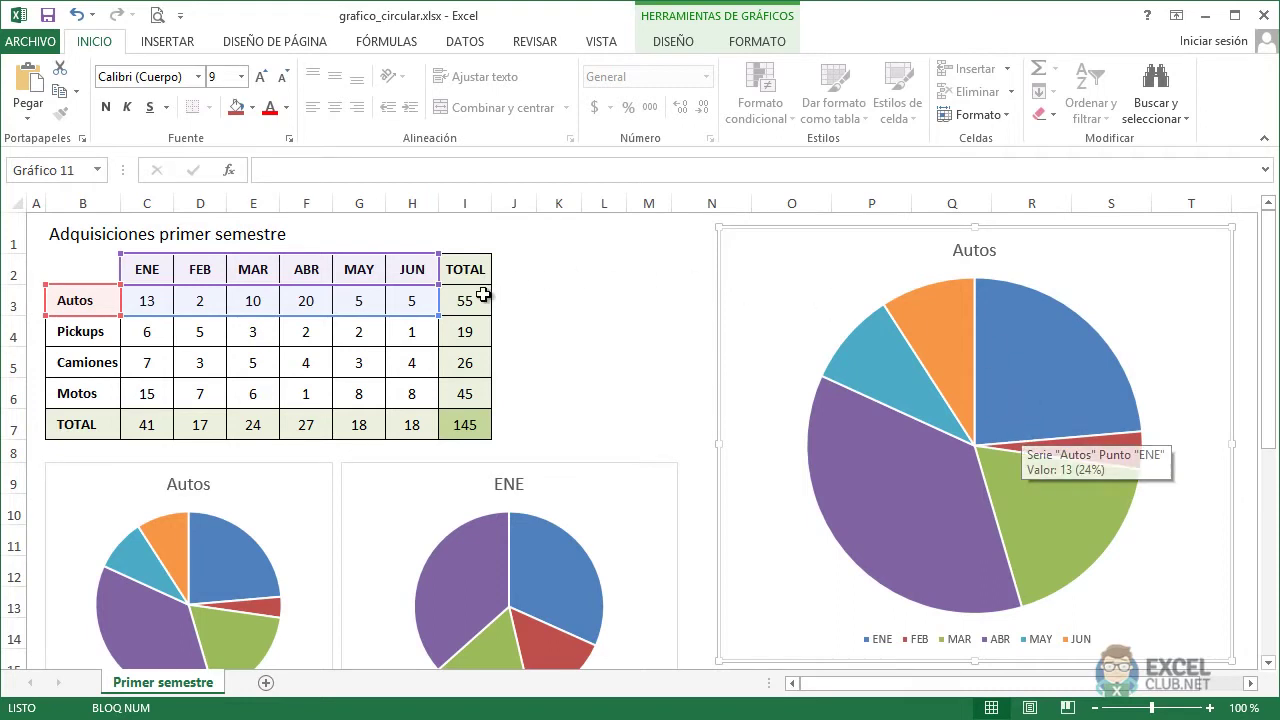
pyautogui.click(437, 316)
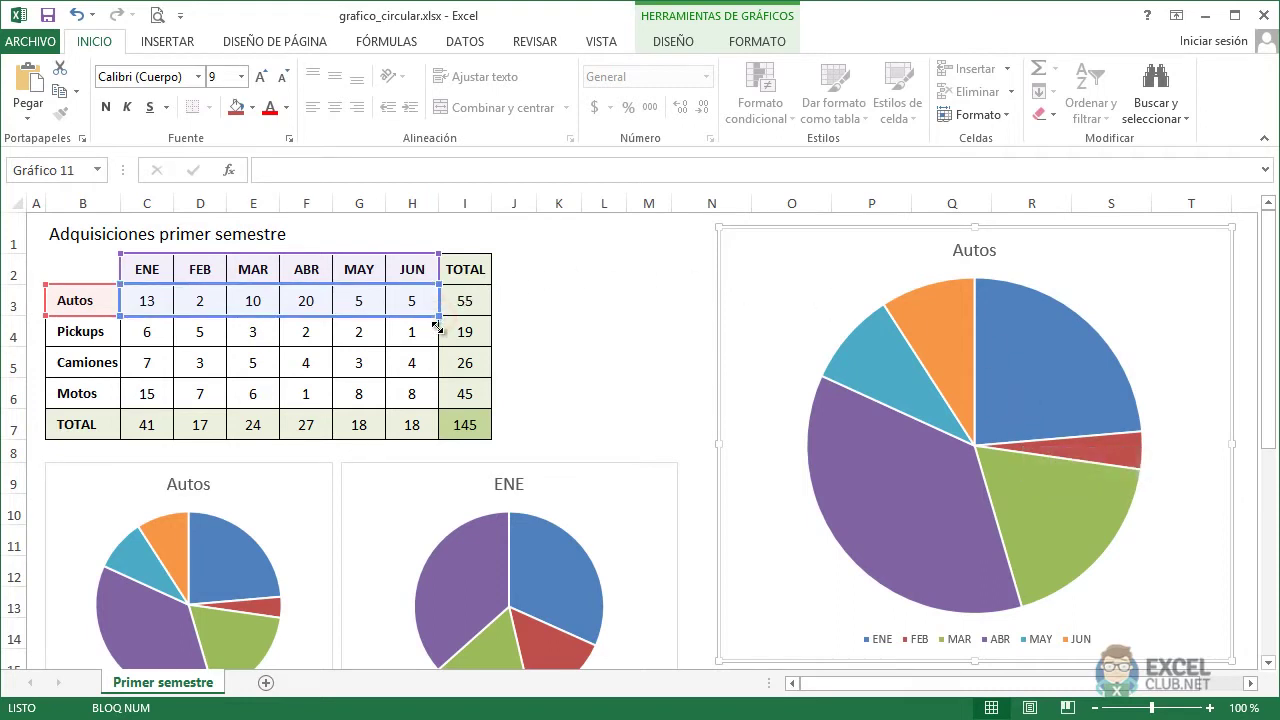
pyautogui.moveTo(437, 326); pyautogui.dragTo(447, 401)
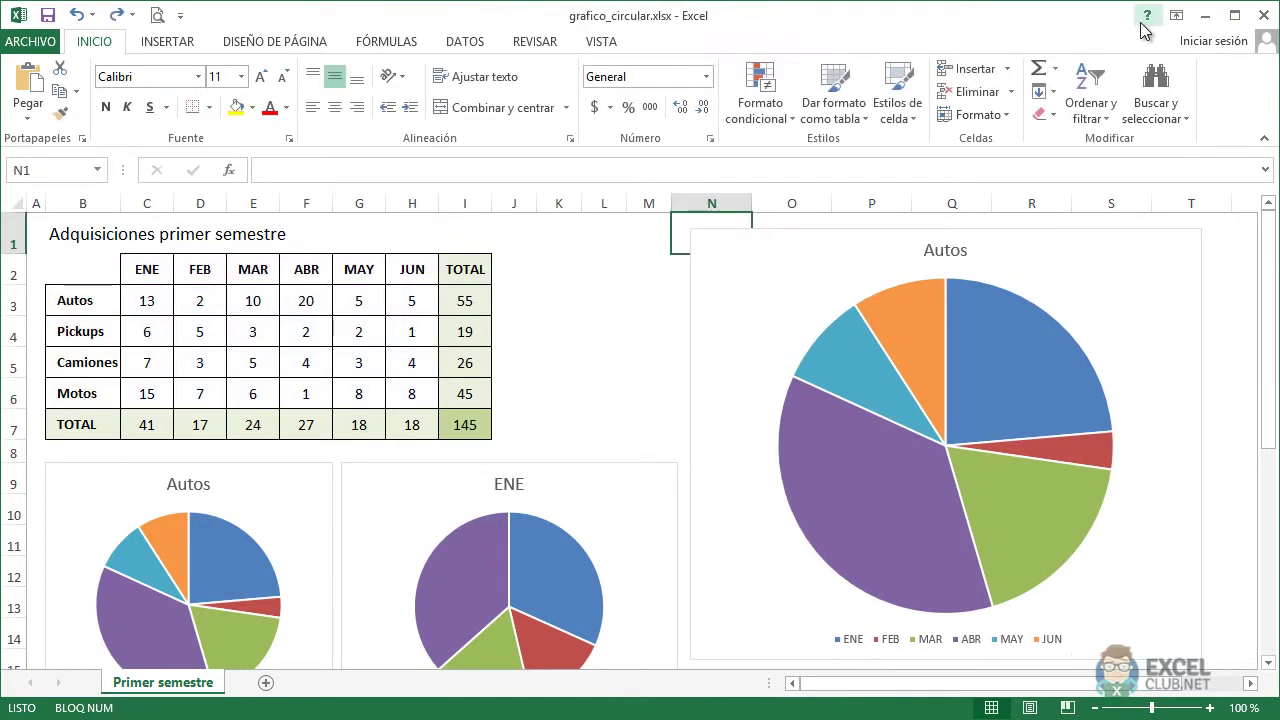
# Collapse the ribbon to show tab names only, then select the large Autos pie chart
pyautogui.click(1177, 24)
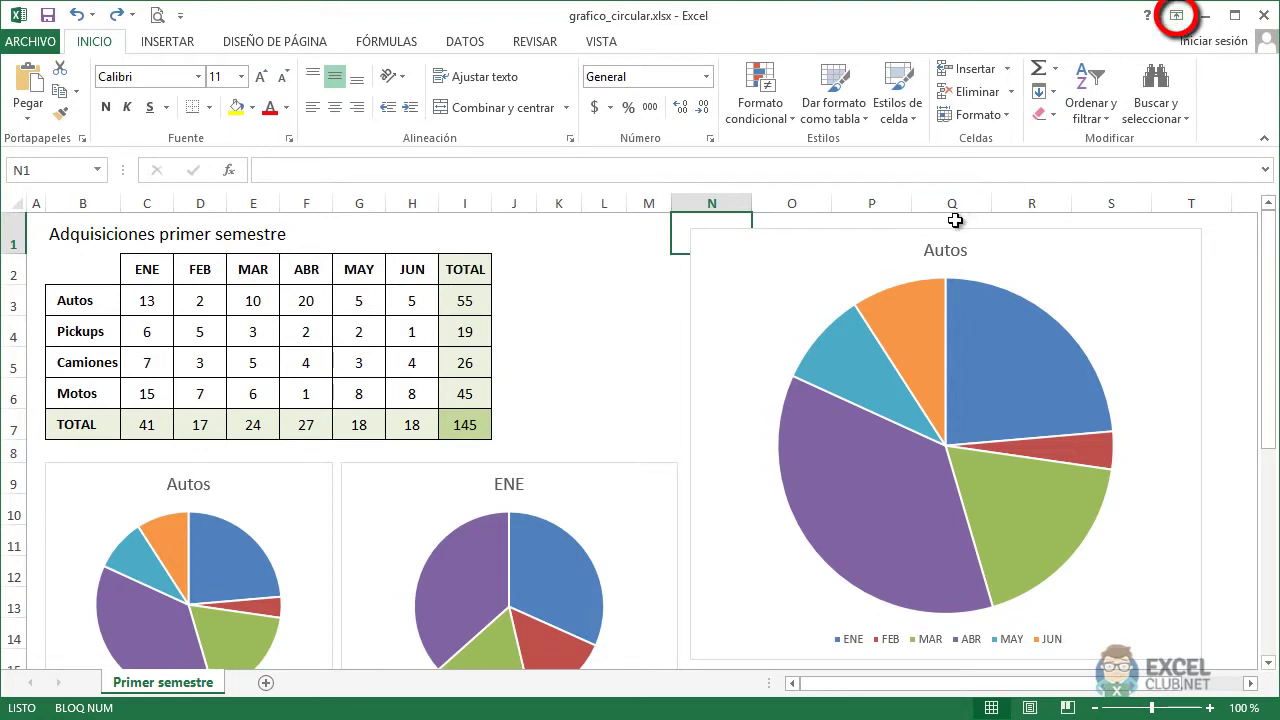
pyautogui.click(1177, 15)
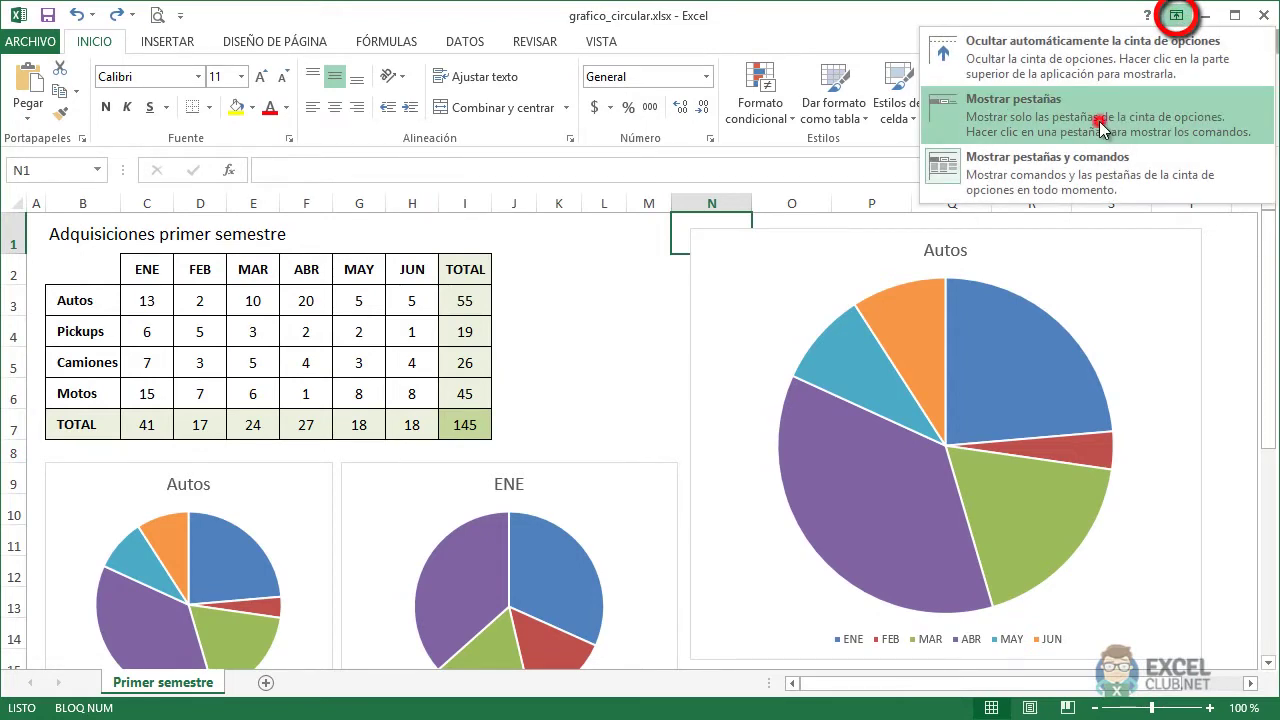
pyautogui.click(1098, 119)
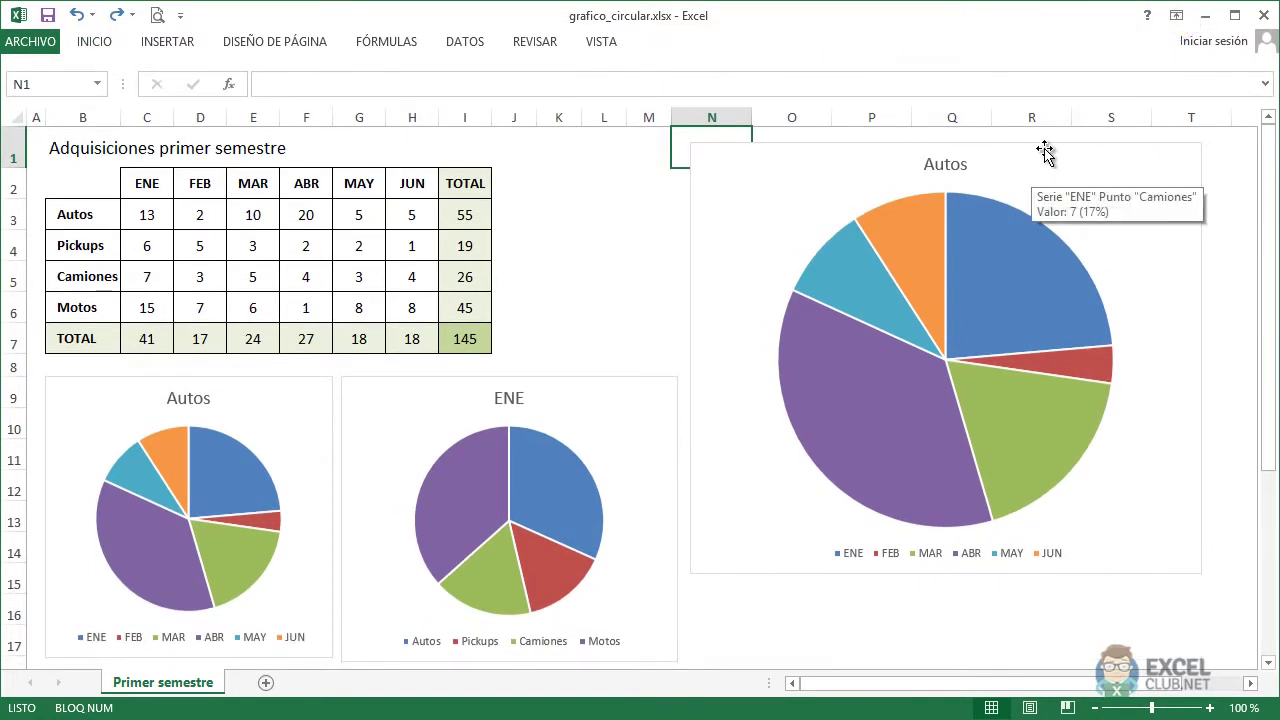
pyautogui.click(1043, 150)
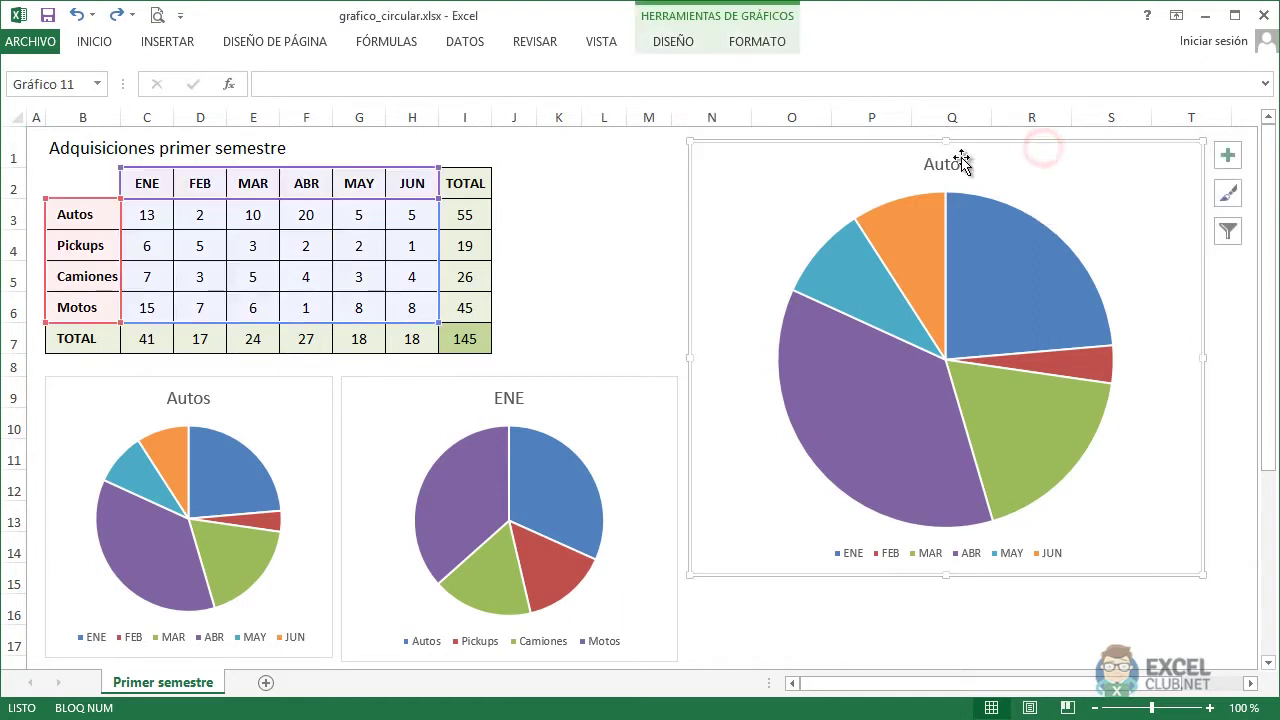
# Use the chart filter to switch the large chart's series through Pickups and Camiones to Motos
pyautogui.moveTo(435, 323)
pyautogui.mouseDown()
pyautogui.moveTo(450, 233)
pyautogui.moveTo(440, 323)
pyautogui.mouseUp()
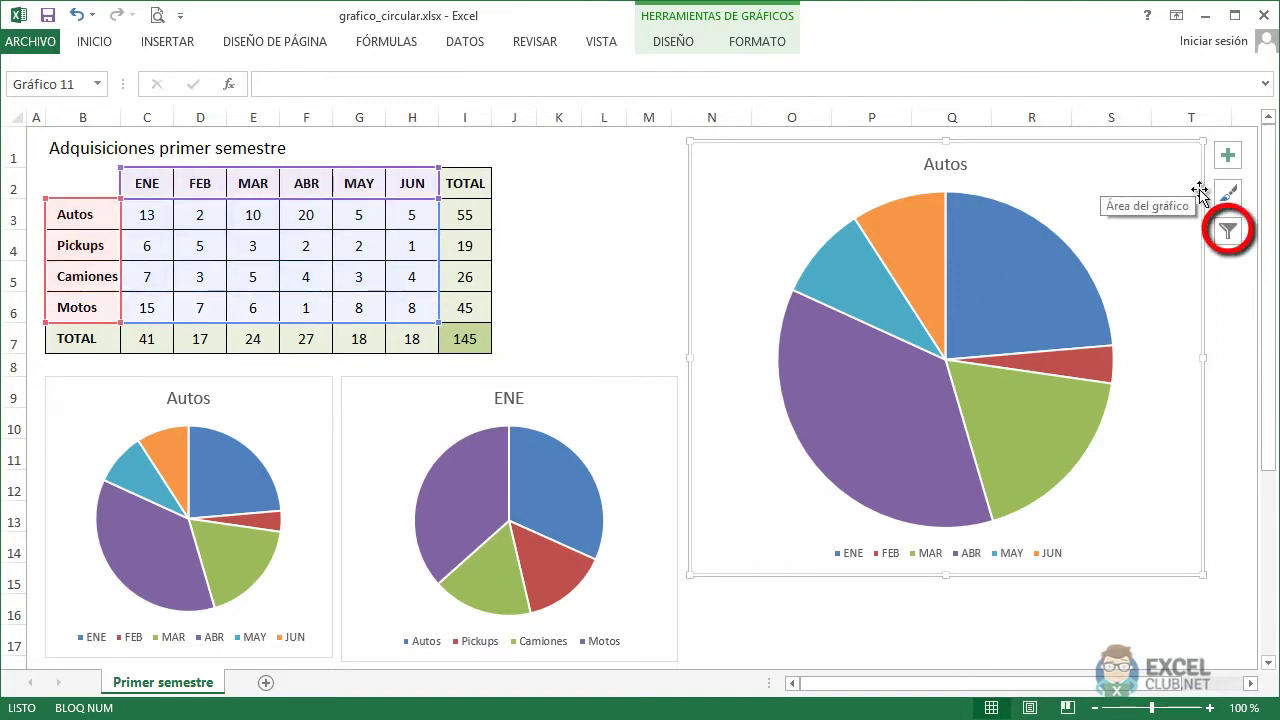
pyautogui.click(1236, 242)
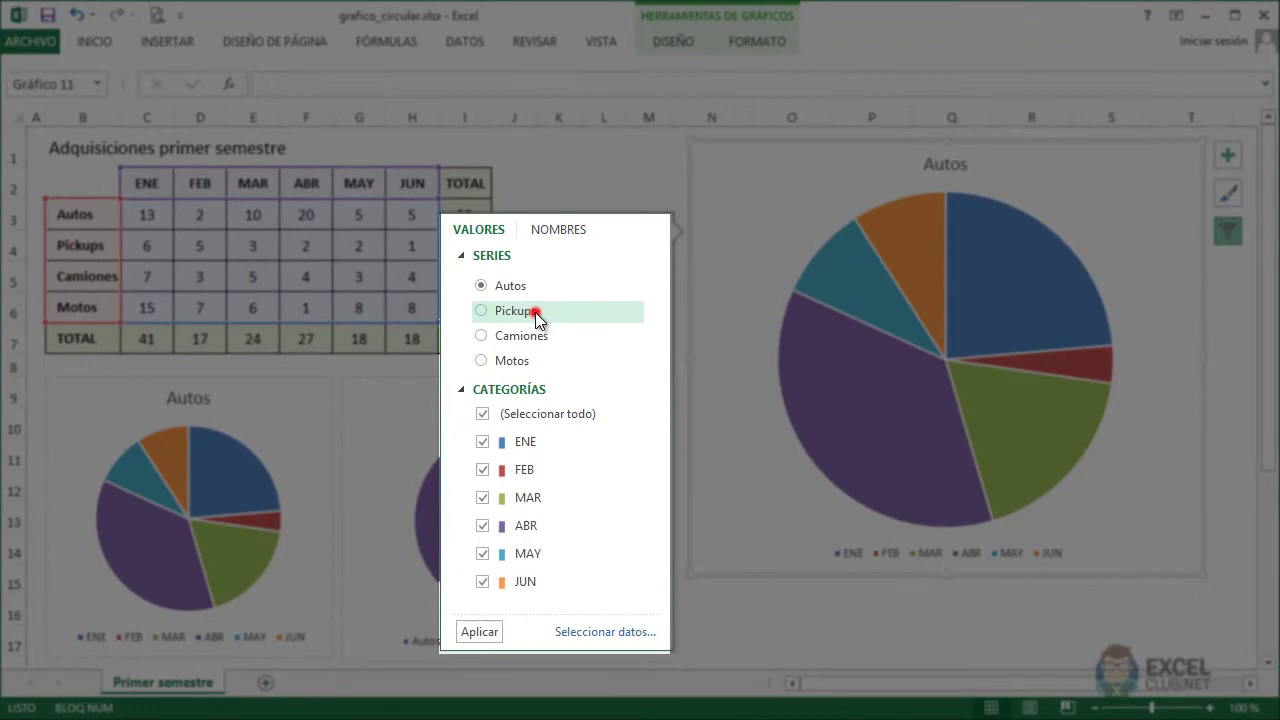
pyautogui.click(535, 312)
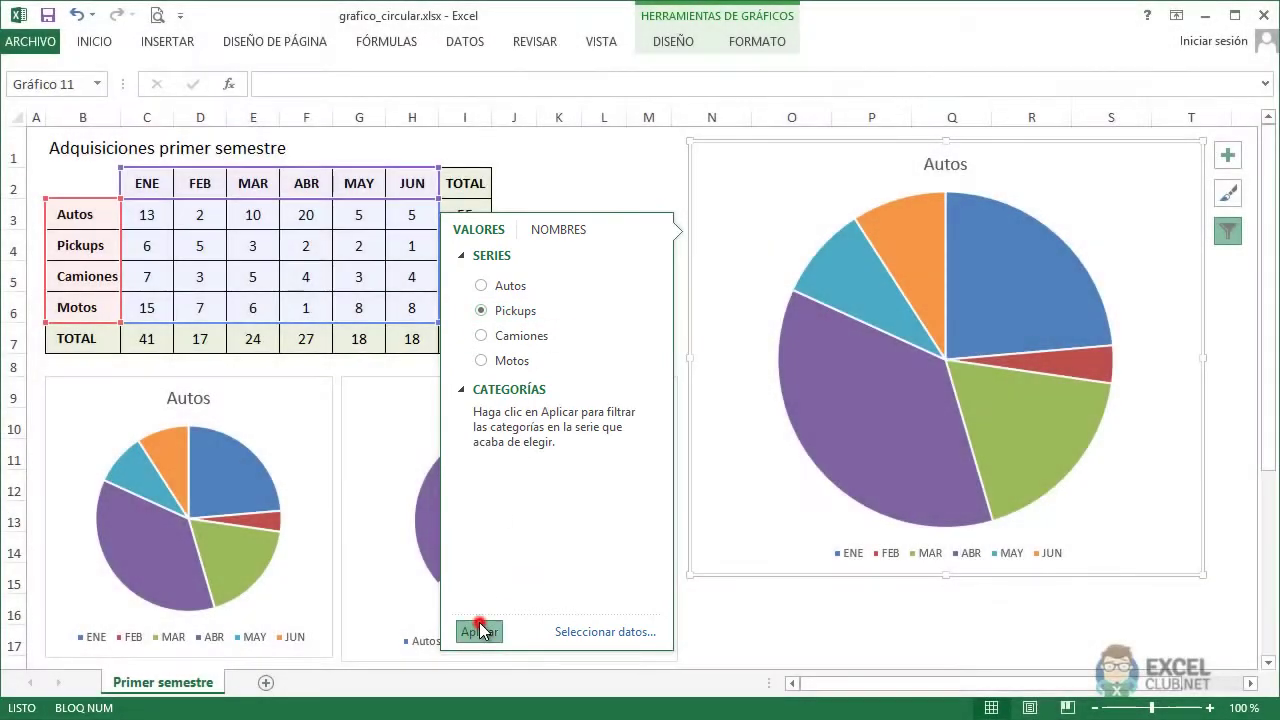
pyautogui.click(480, 628)
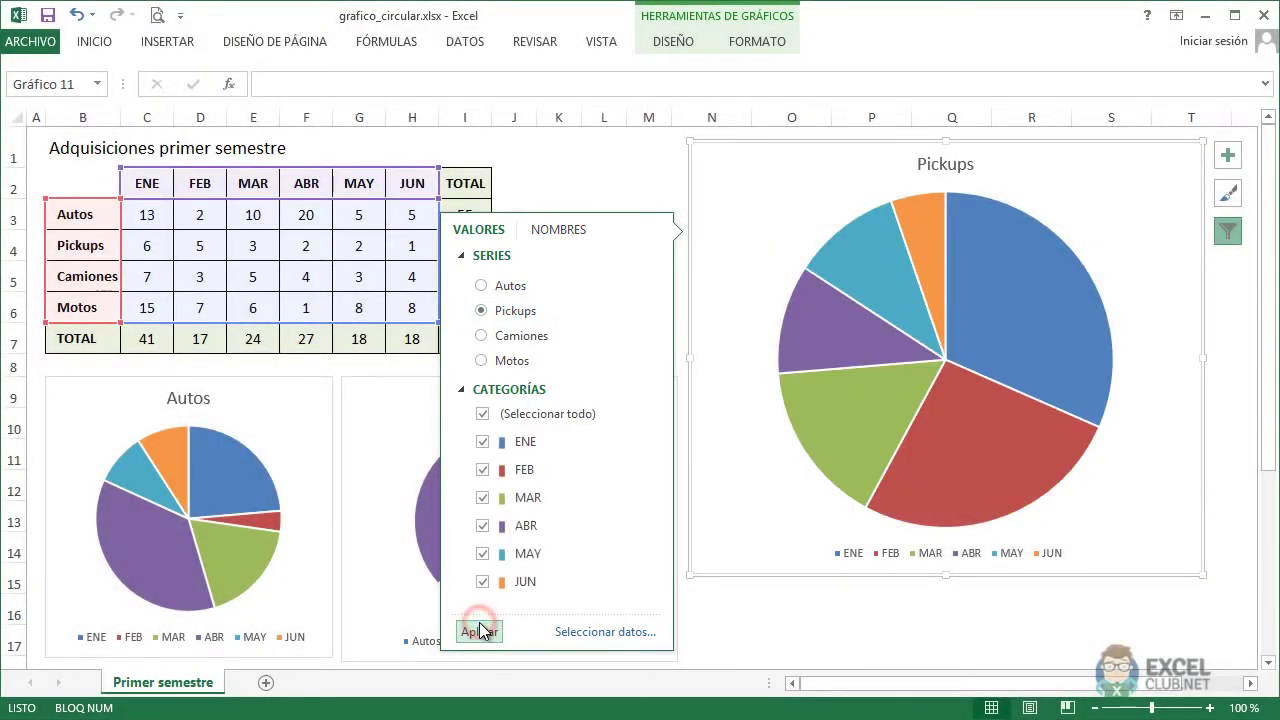
pyautogui.click(513, 337)
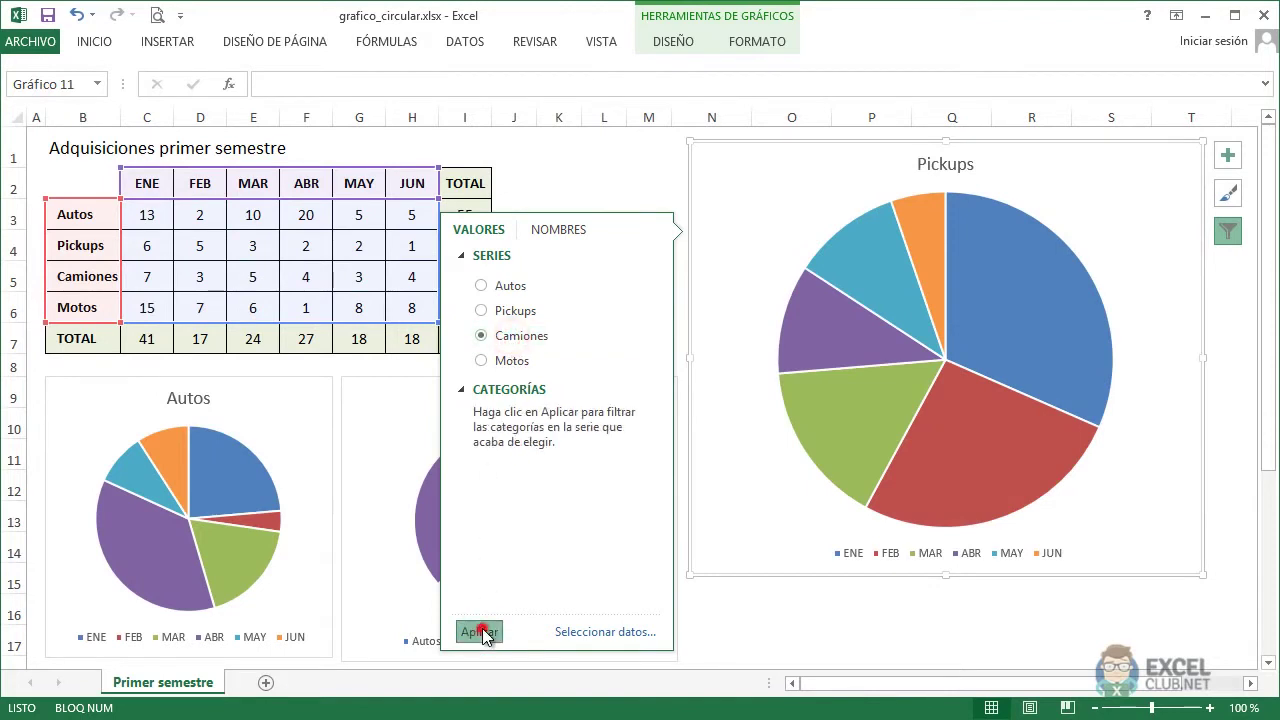
pyautogui.click(480, 630)
pyautogui.click(481, 360)
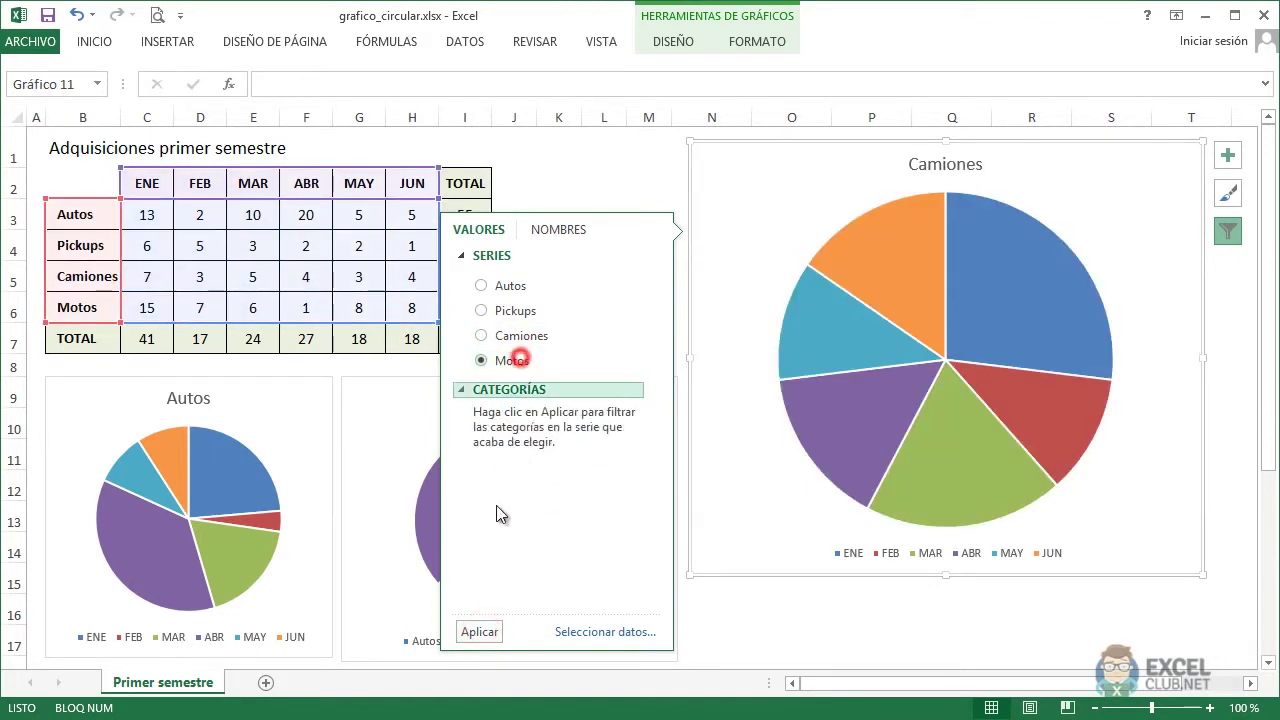
pyautogui.click(483, 632)
pyautogui.click(753, 350)
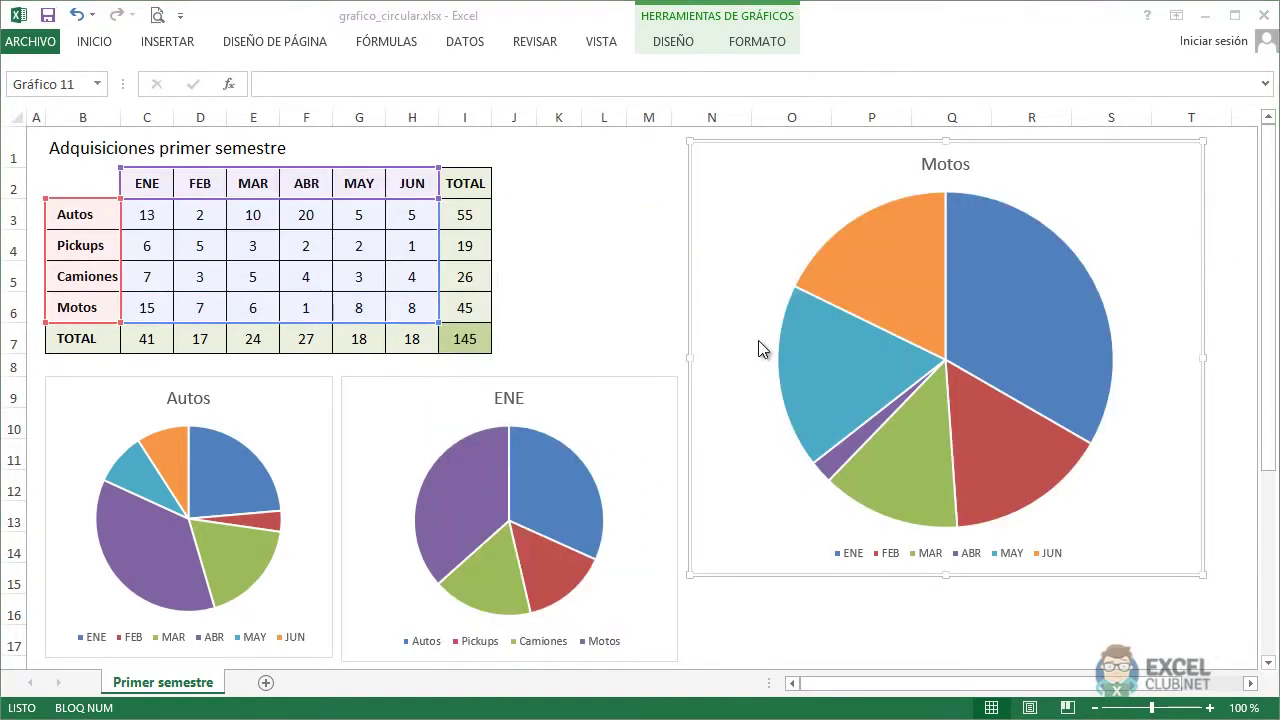
# Swap rows and columns on the DISEÑO tab so the large chart plots months as series
pyautogui.click(698, 43)
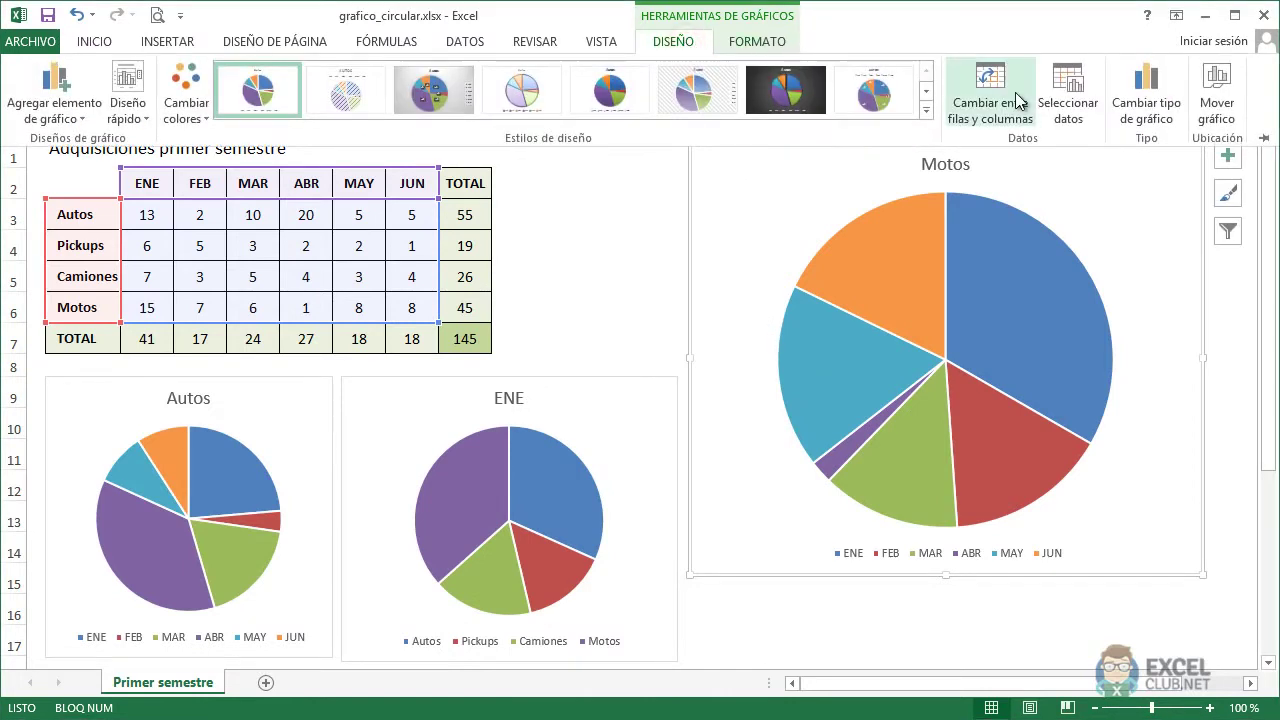
pyautogui.click(1015, 92)
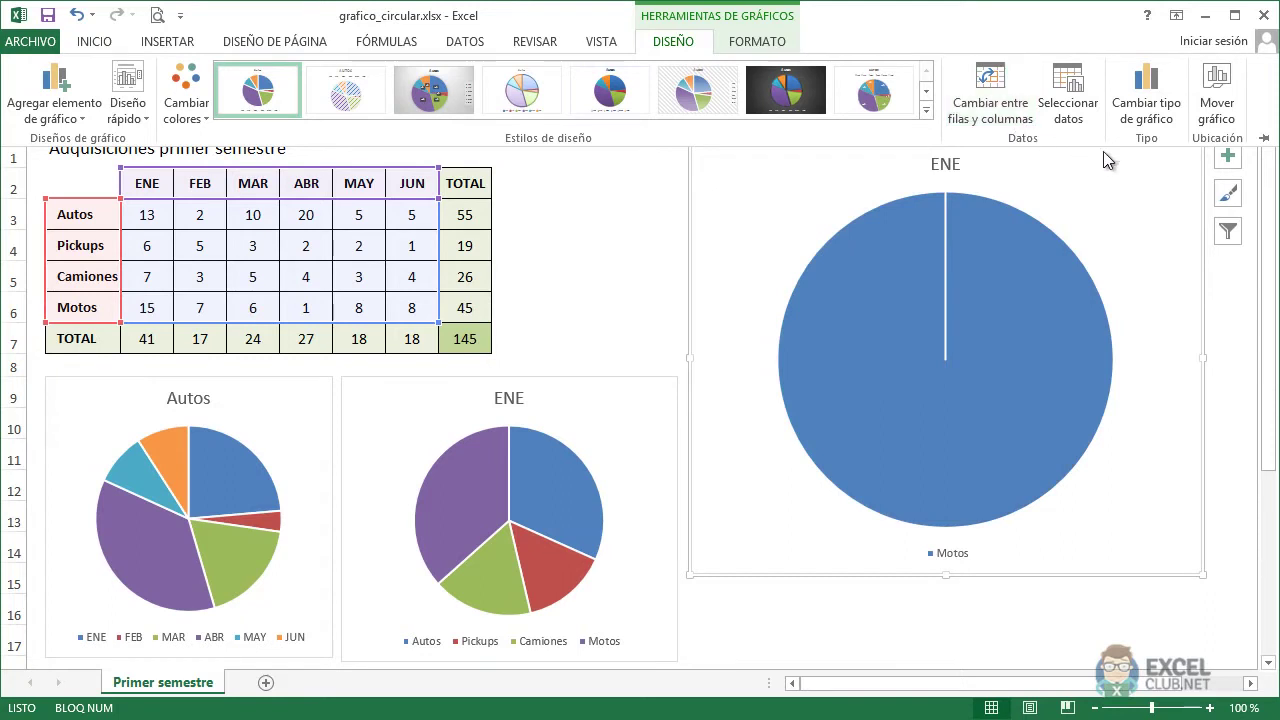
pyautogui.click(1228, 233)
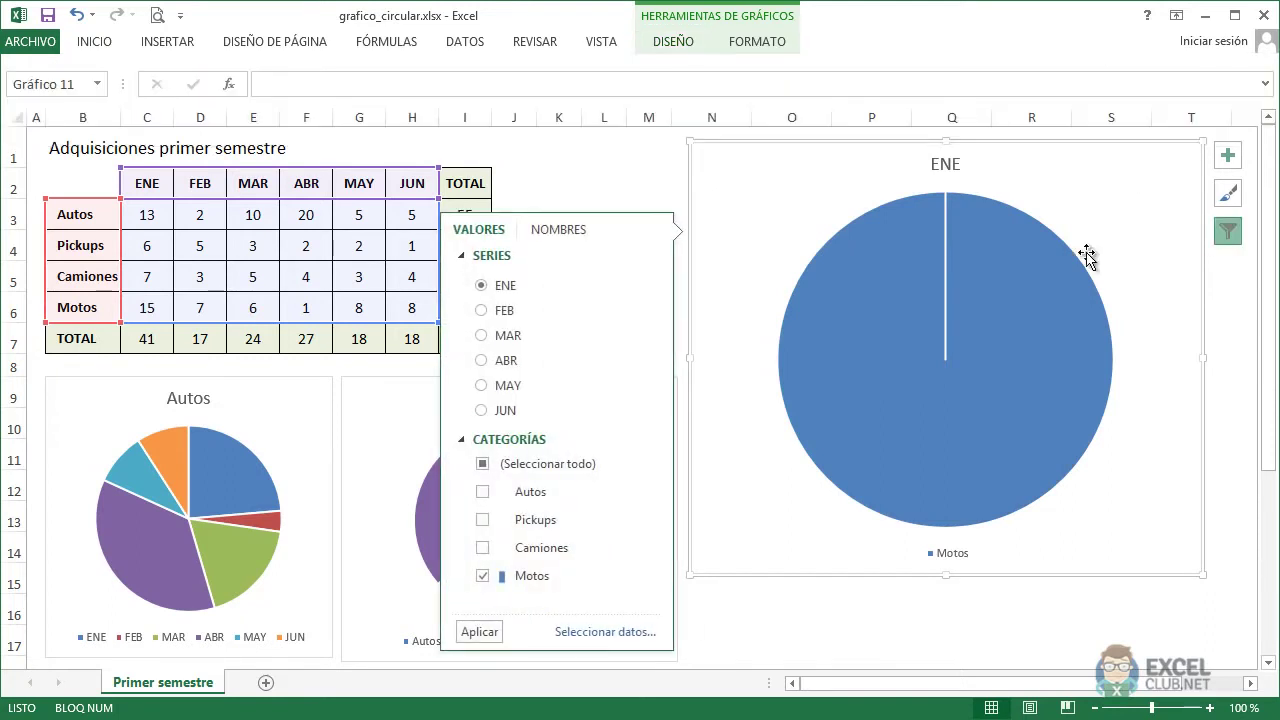
# Include all vehicle categories via the chart filter, then switch the plotted series from FEB to MAR
pyautogui.click(485, 465)
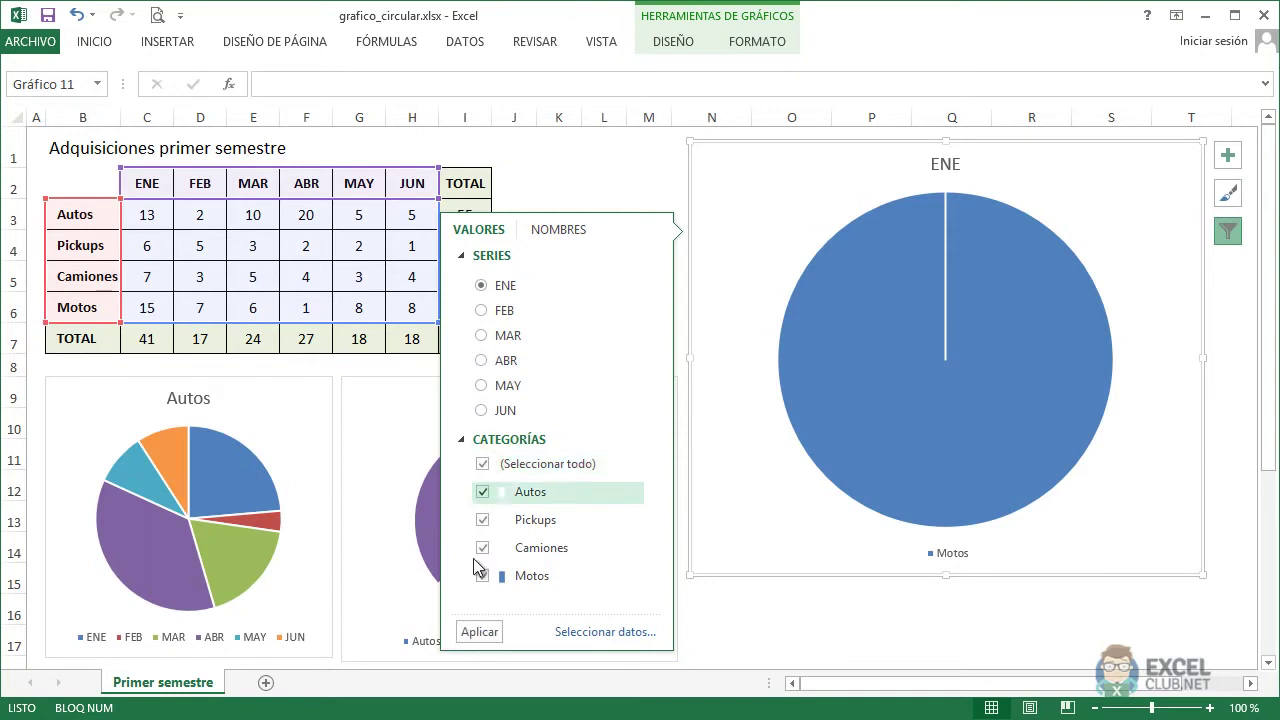
pyautogui.click(474, 632)
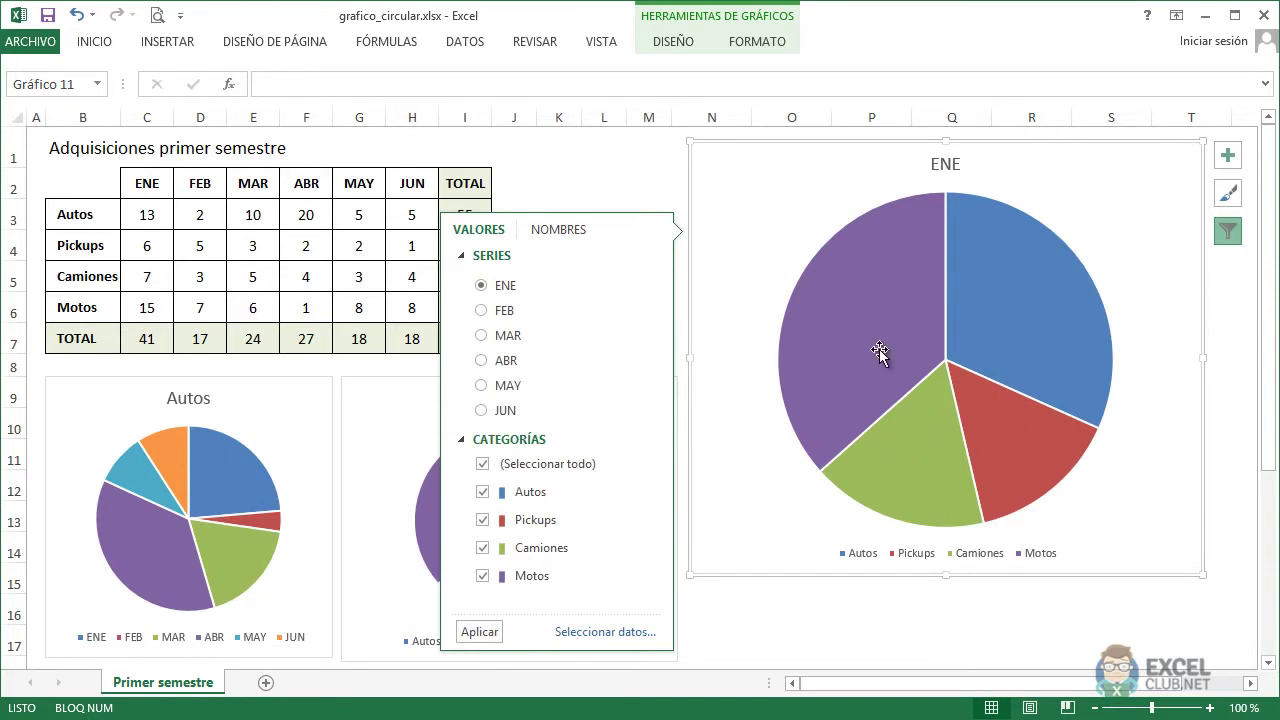
pyautogui.click(508, 311)
pyautogui.click(479, 631)
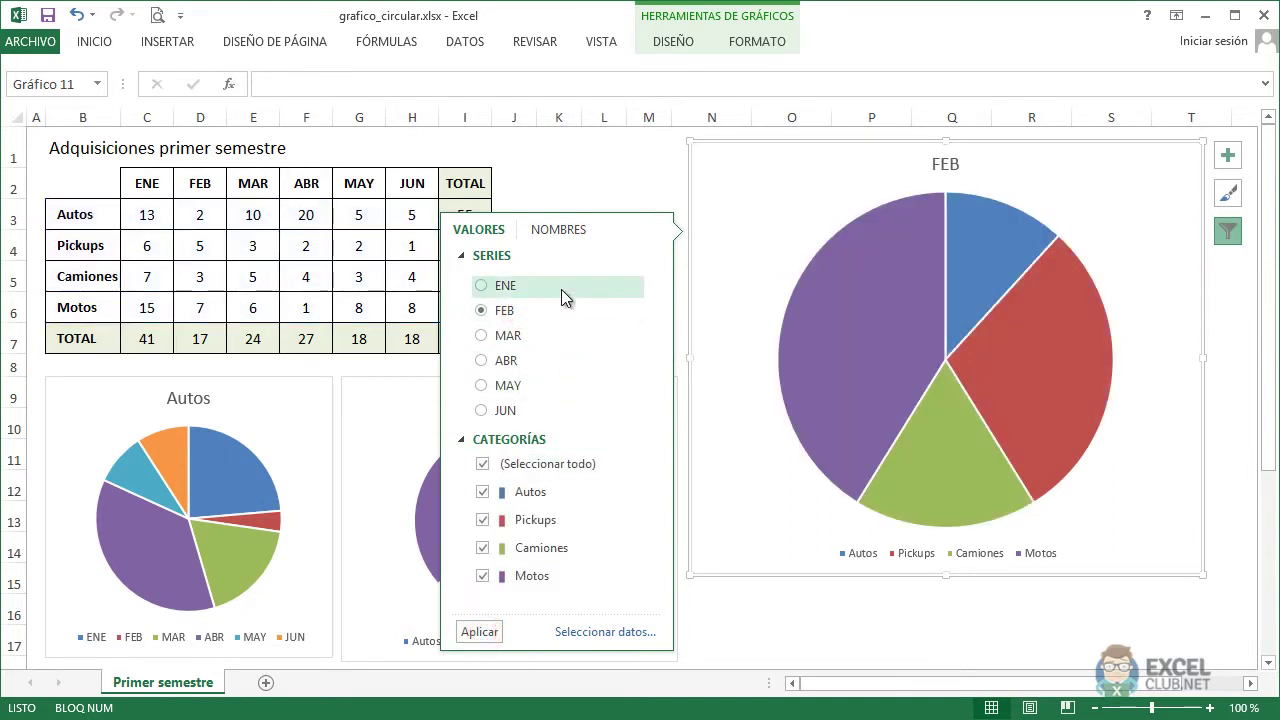
pyautogui.click(526, 338)
pyautogui.click(481, 631)
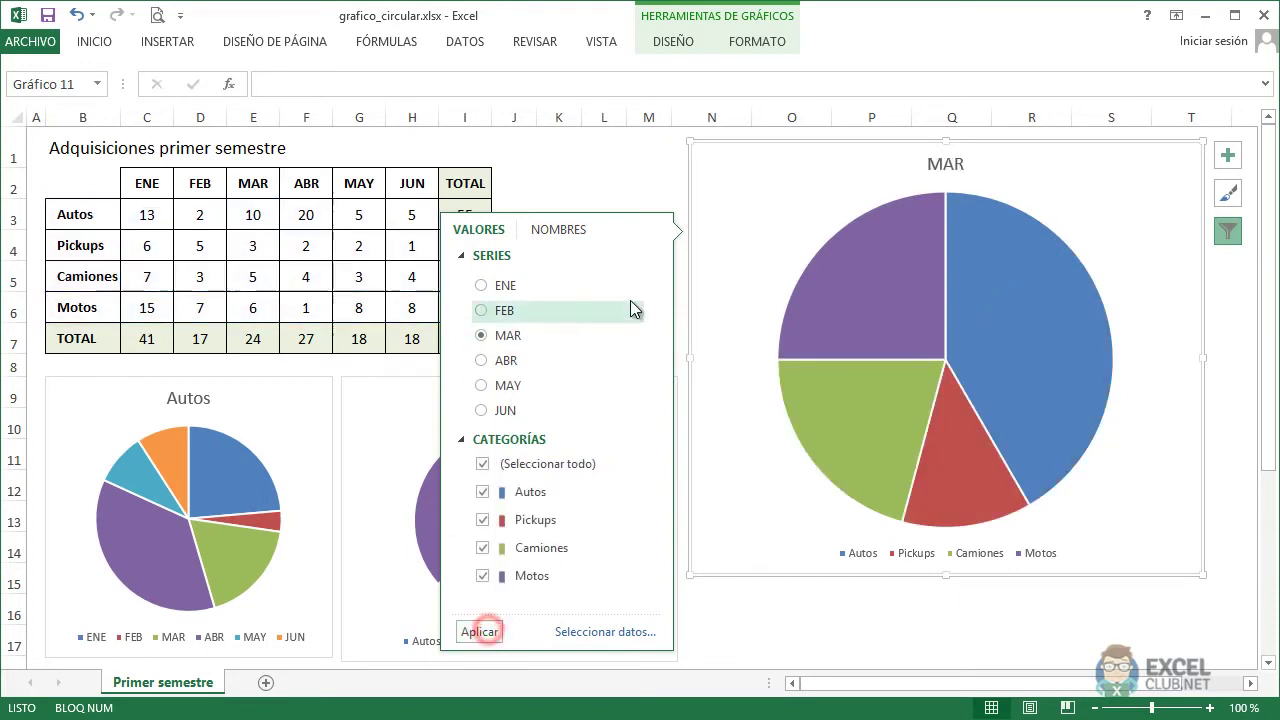
pyautogui.click(737, 208)
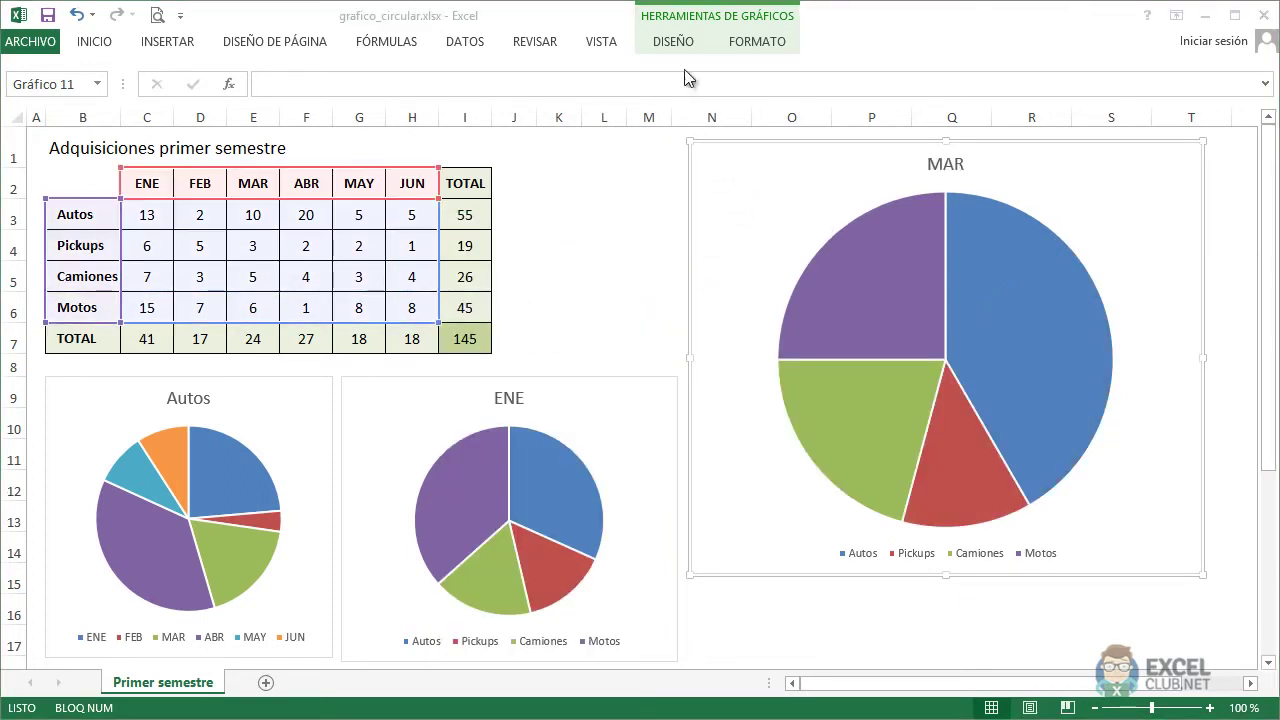
# Change the large MAR chart from a pie to an Anillo (doughnut) chart
pyautogui.click(682, 42)
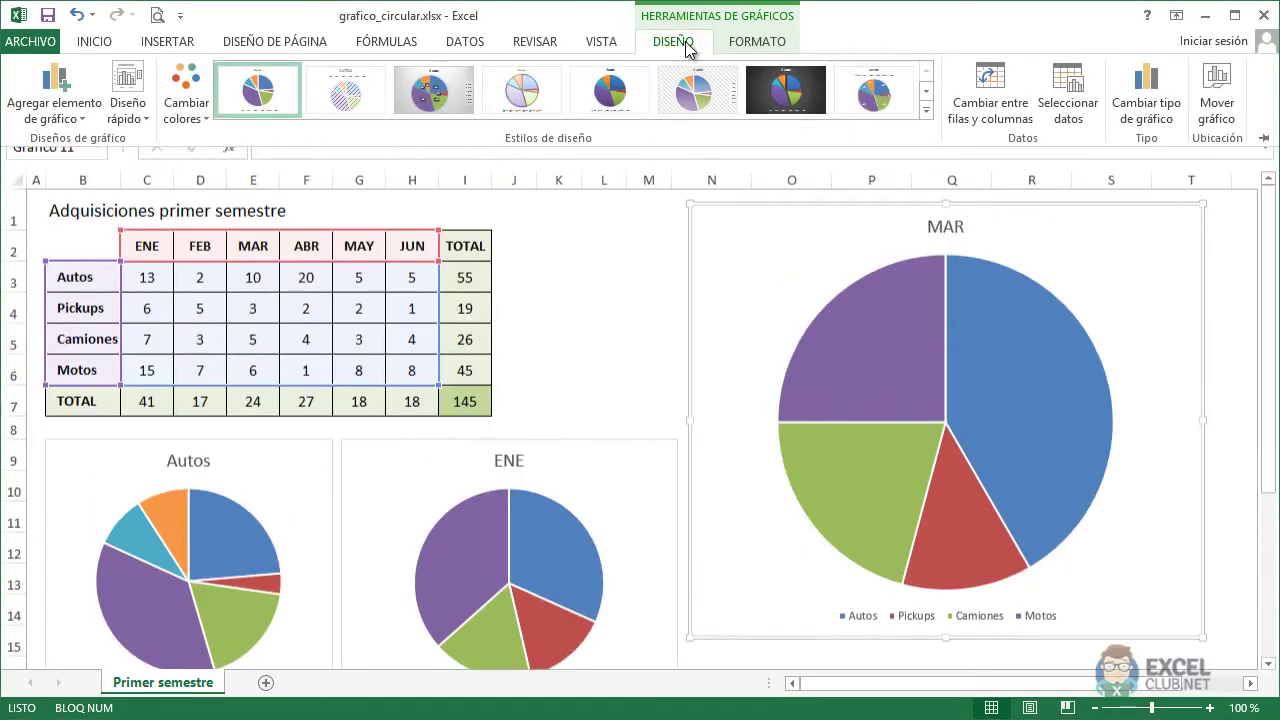
pyautogui.click(189, 47)
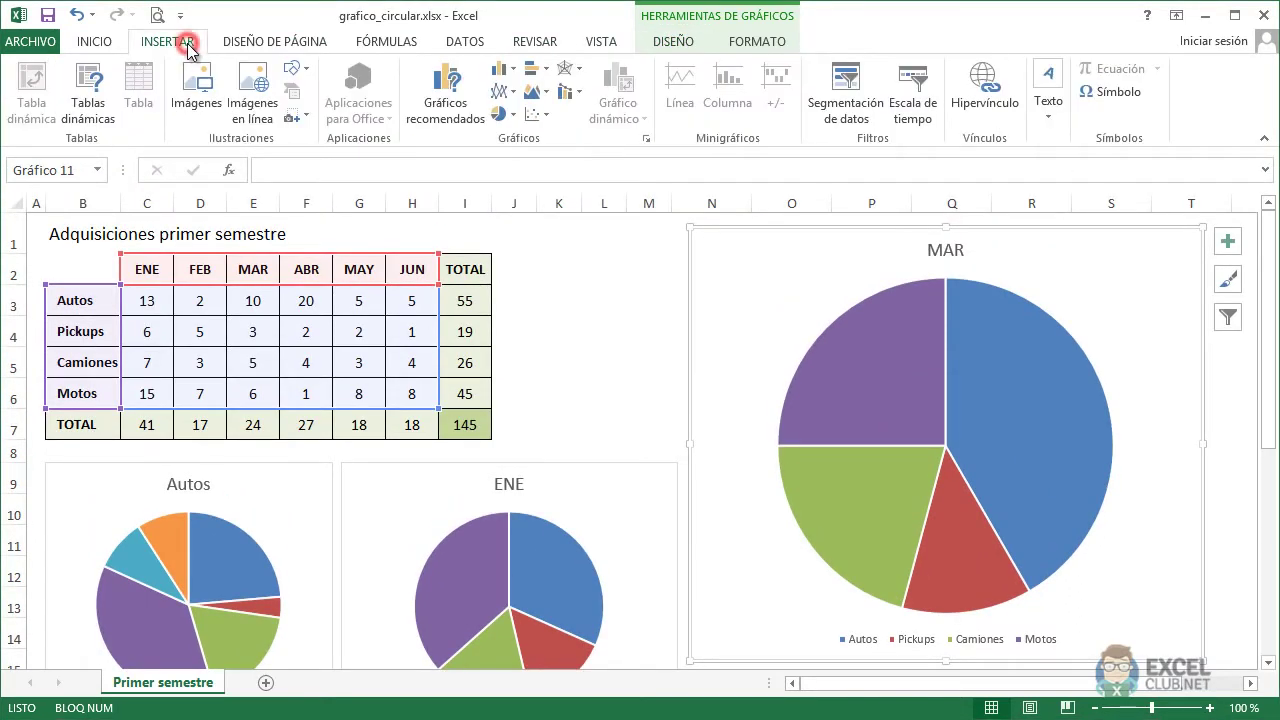
pyautogui.click(507, 115)
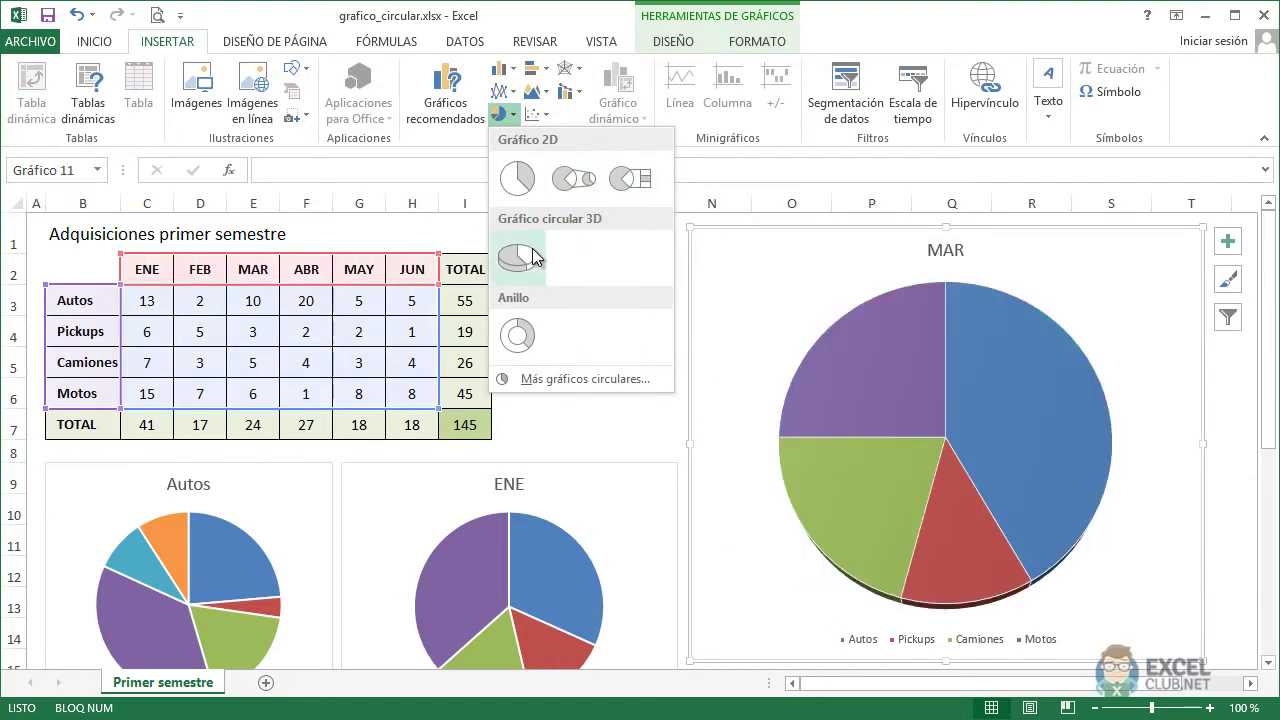
pyautogui.click(518, 345)
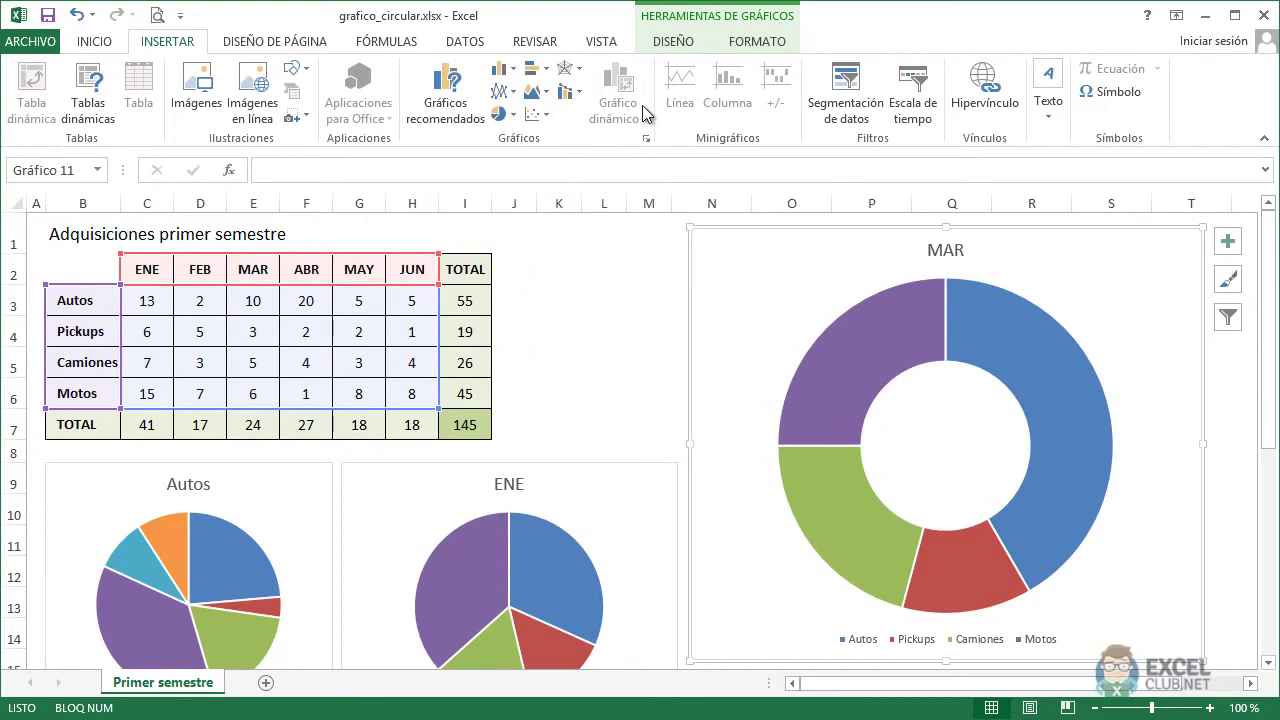
pyautogui.click(689, 45)
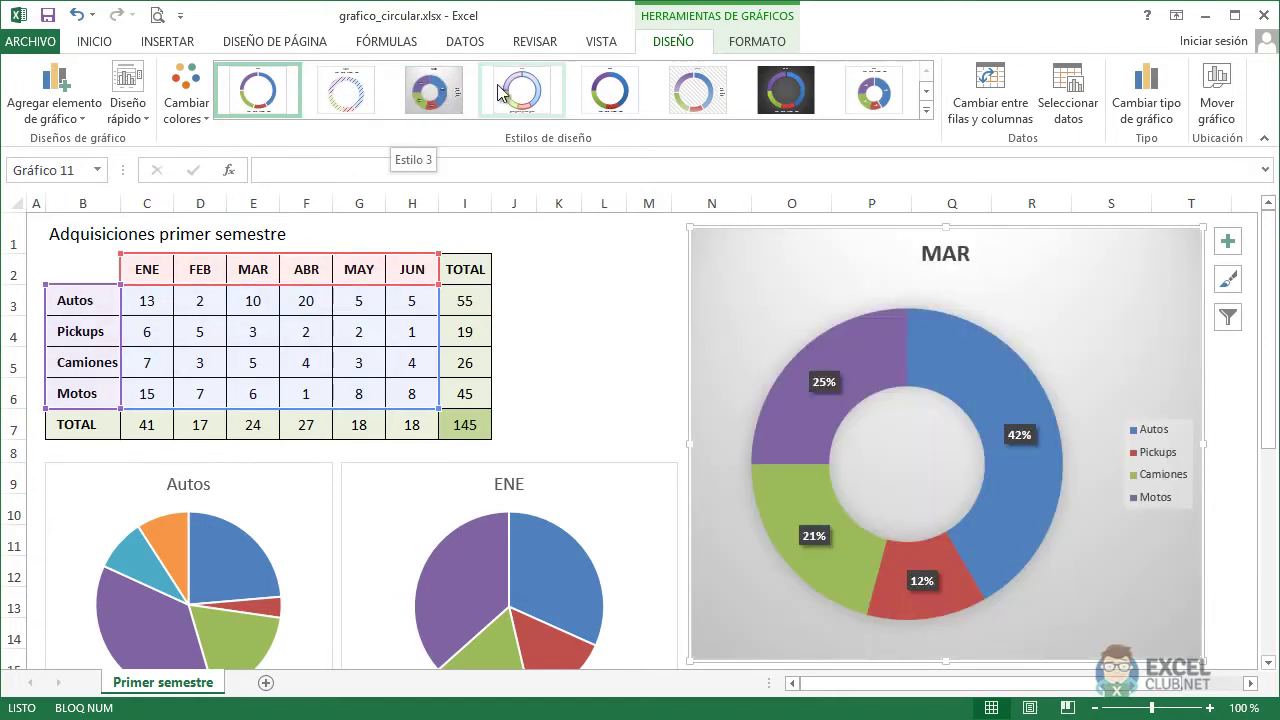
# Apply a thin-ring chart style and give the Motos segment a dark orange fill
pyautogui.click(625, 110)
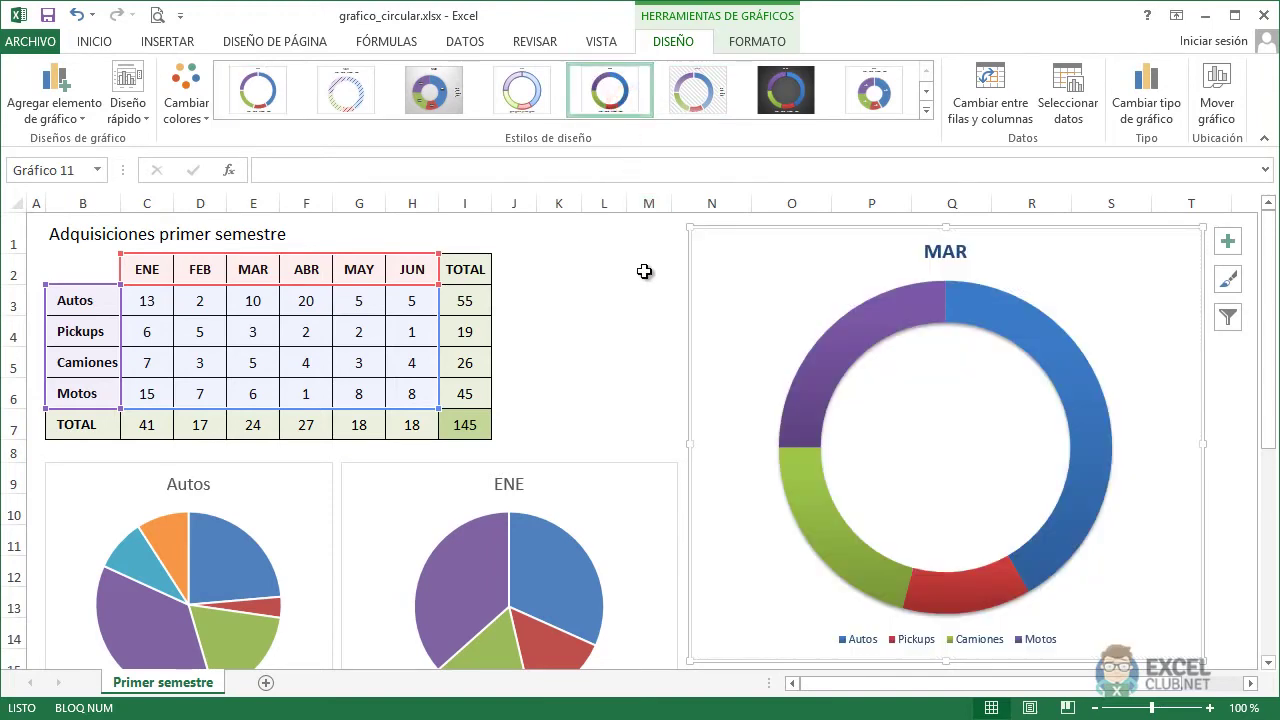
pyautogui.click(861, 333)
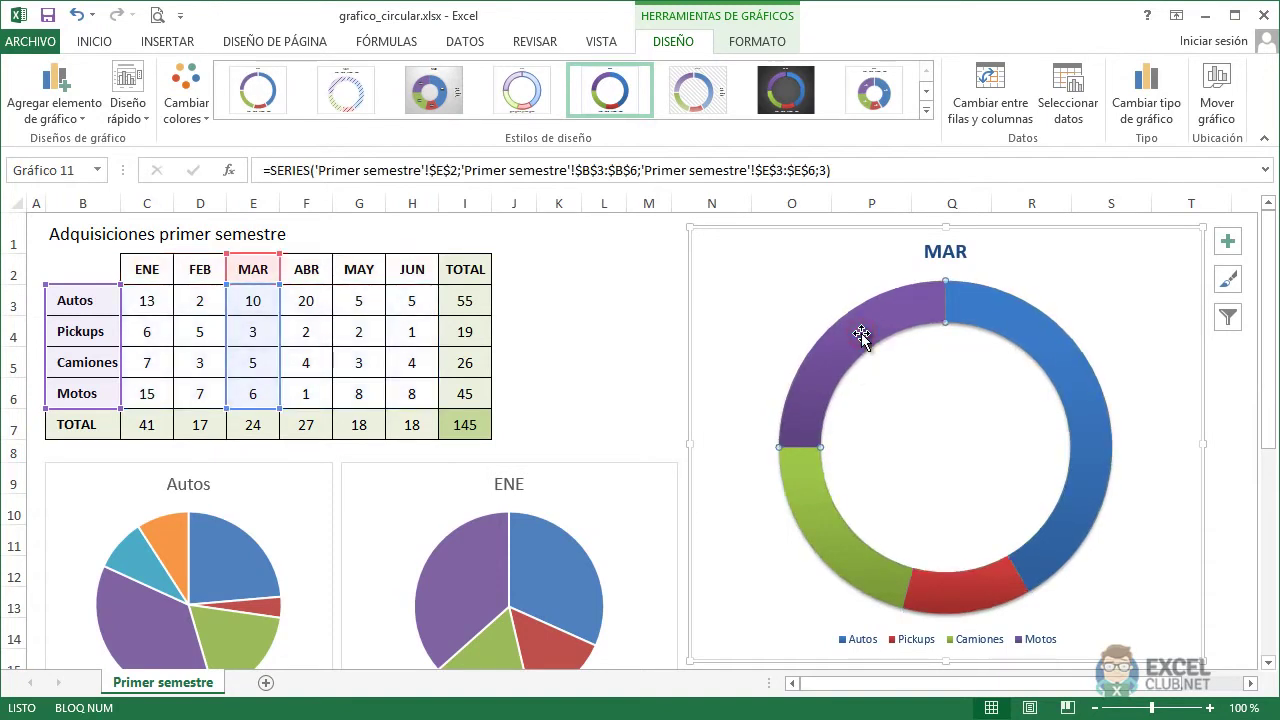
pyautogui.click(770, 42)
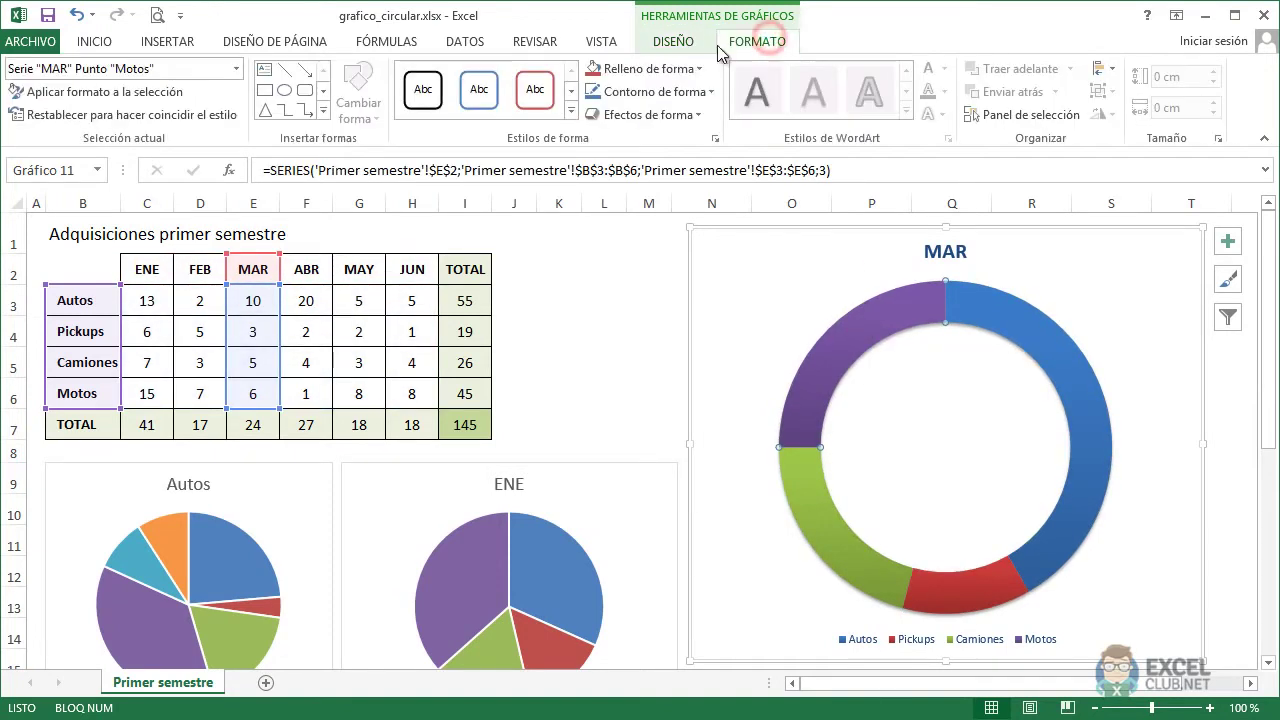
pyautogui.click(646, 69)
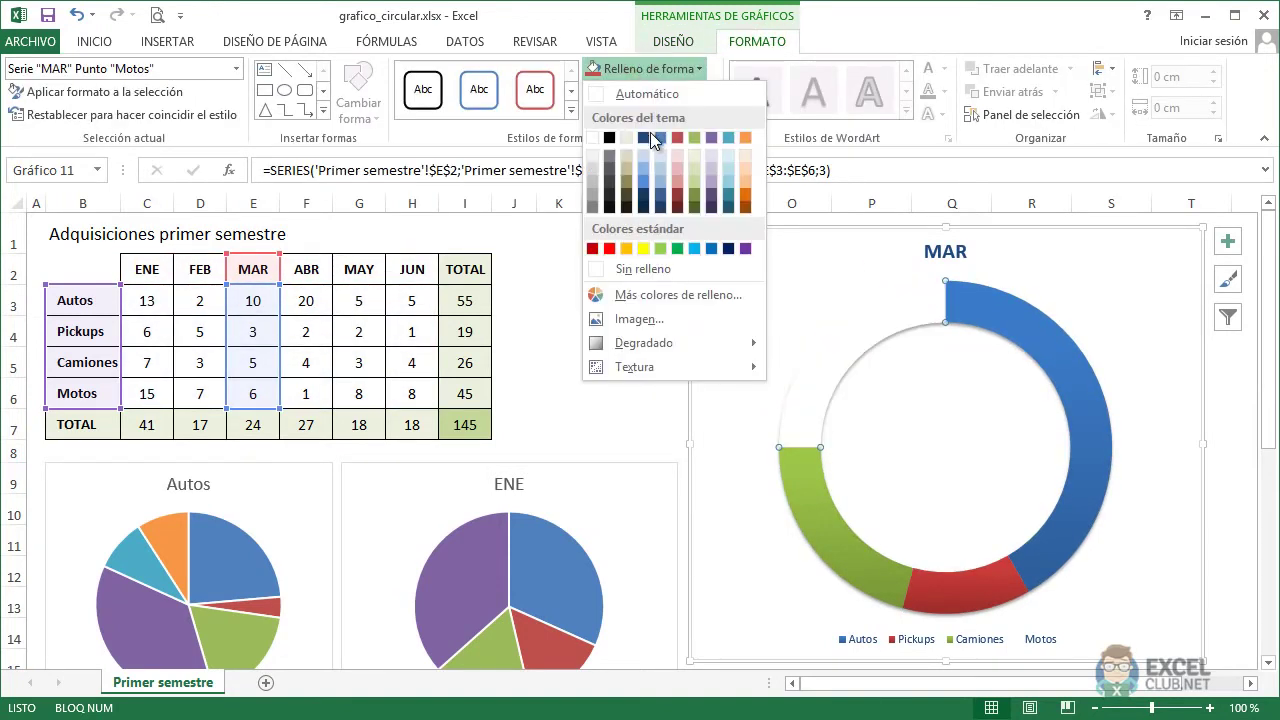
pyautogui.click(745, 209)
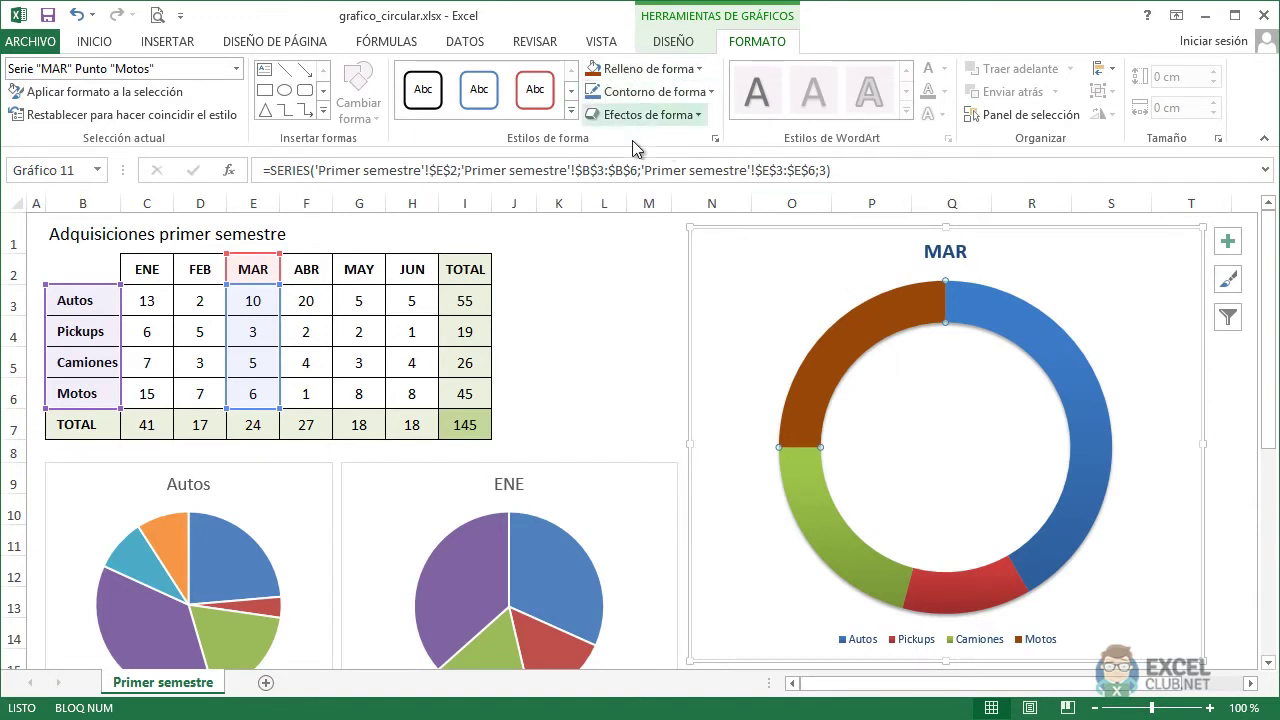
pyautogui.click(714, 480)
# Add data callouts to the MAR doughnut series showing category names and percentages
pyautogui.click(815, 493)
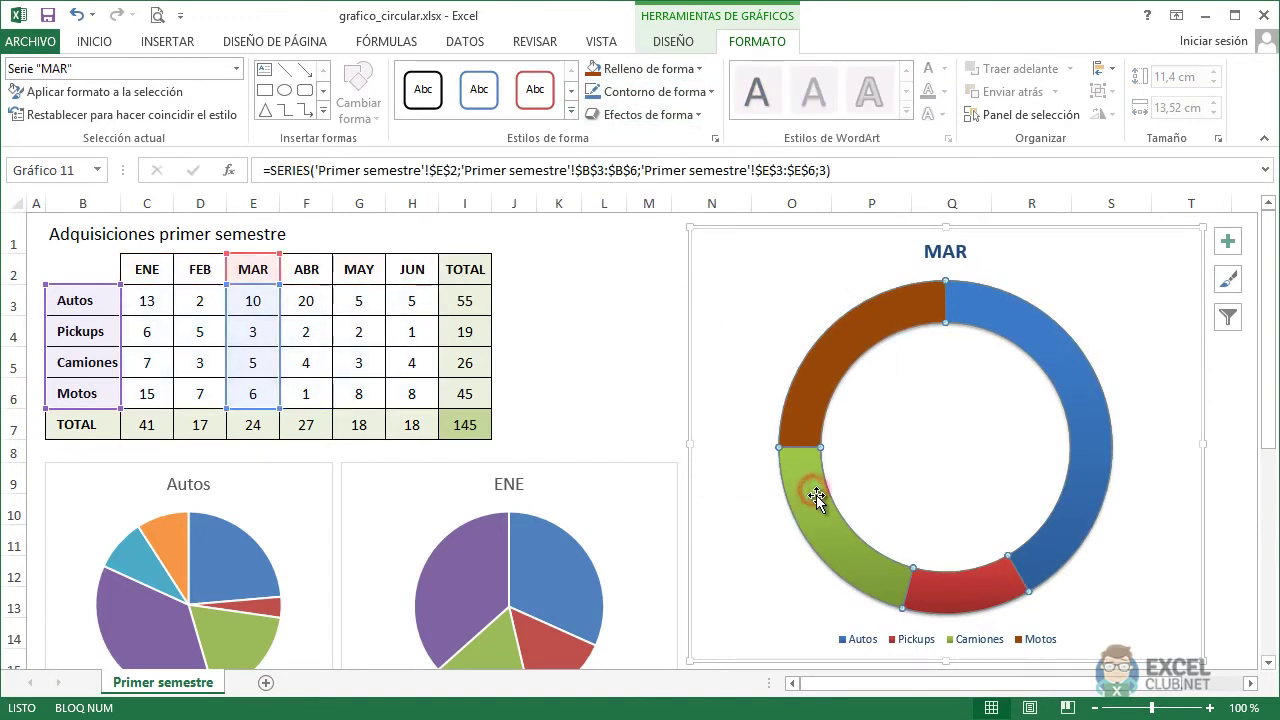
pyautogui.rightClick(816, 495)
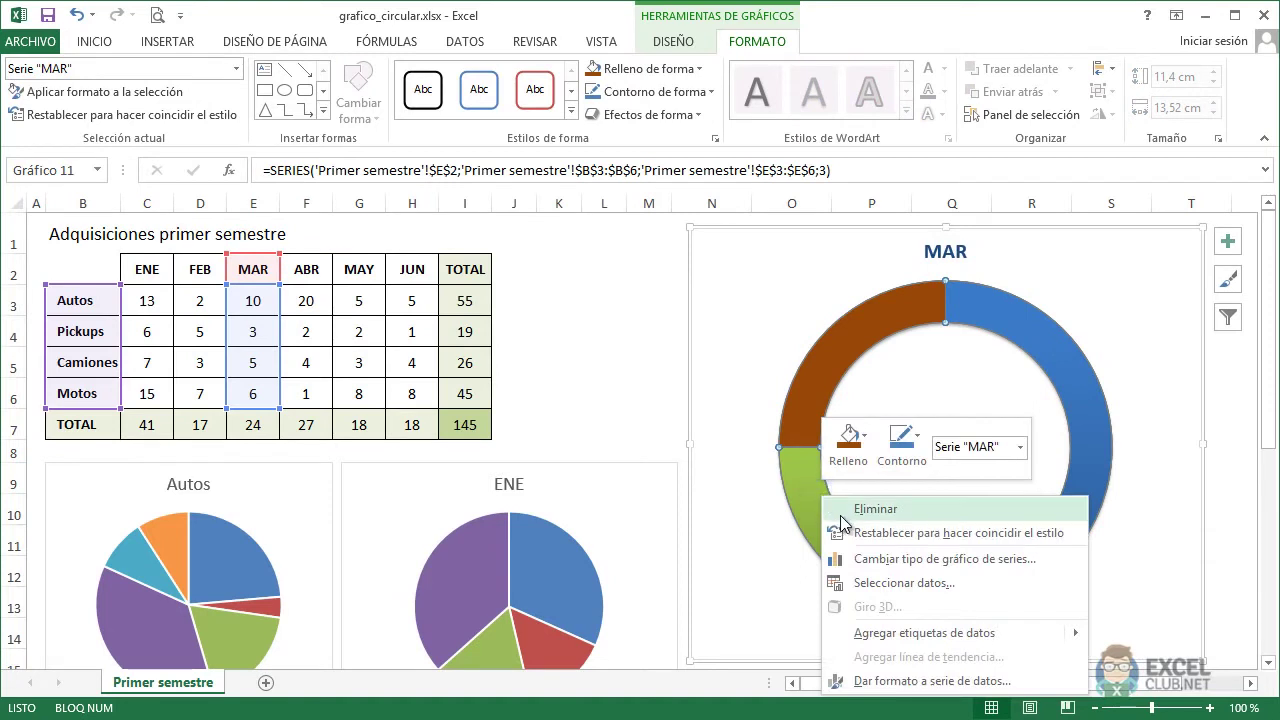
pyautogui.moveTo(886, 636)
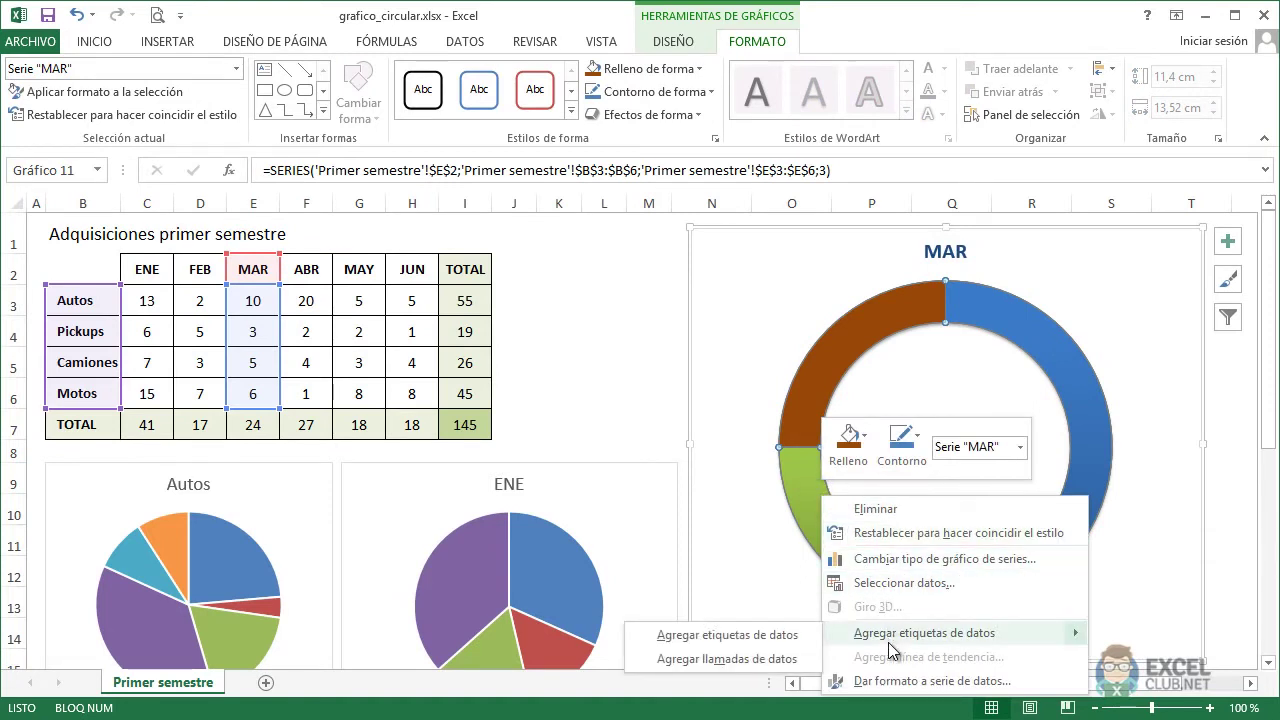
pyautogui.click(786, 660)
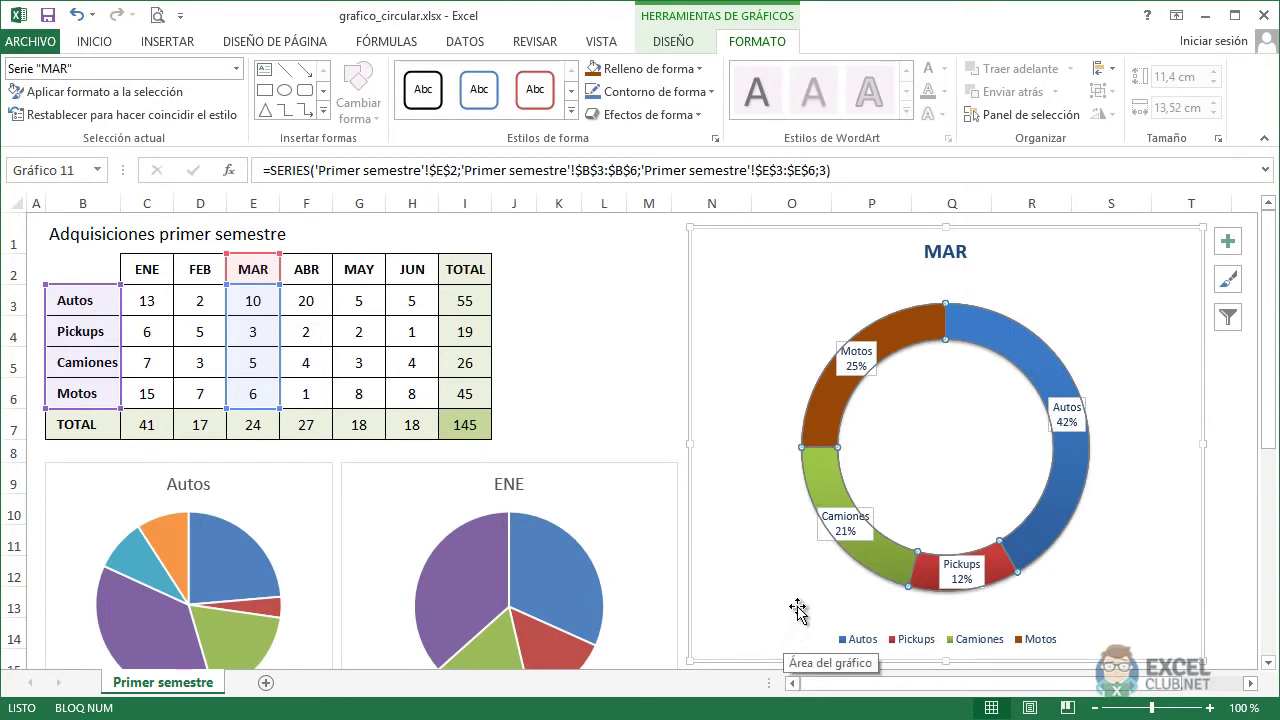
# Select the doughnut's data labels, briefly picking the Camiones label on its own
pyautogui.click(845, 531)
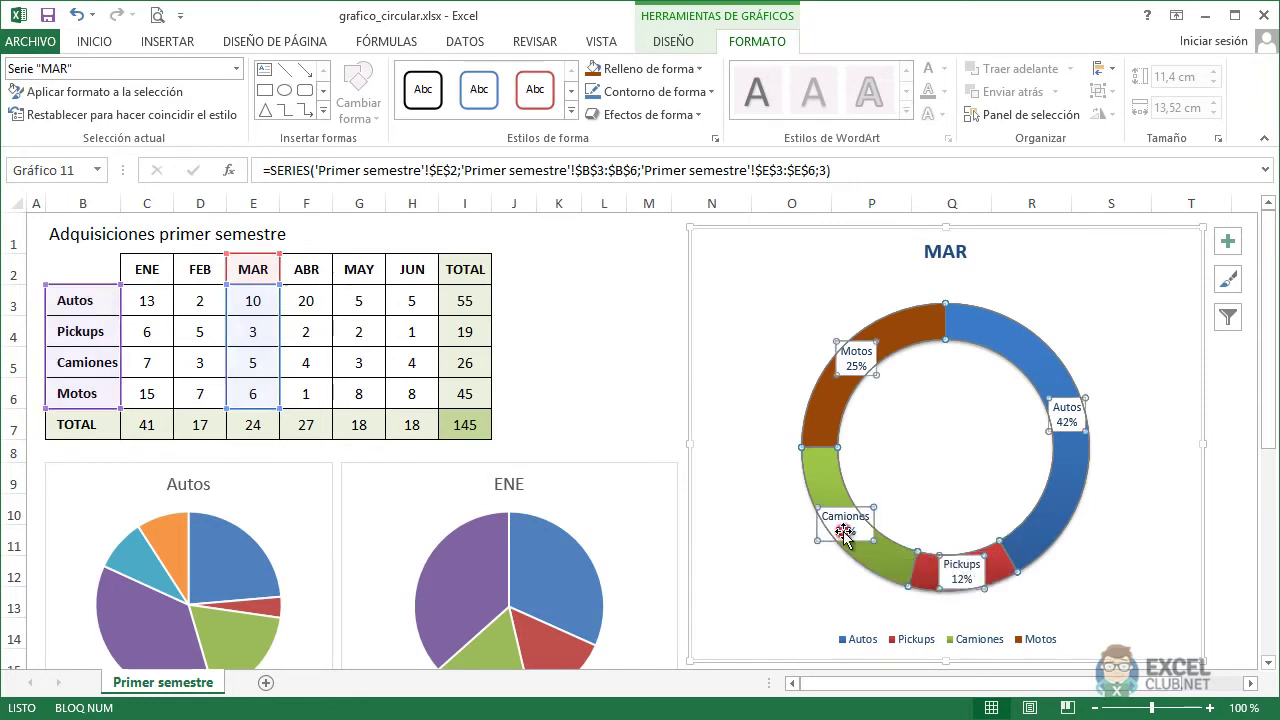
pyautogui.click(845, 531)
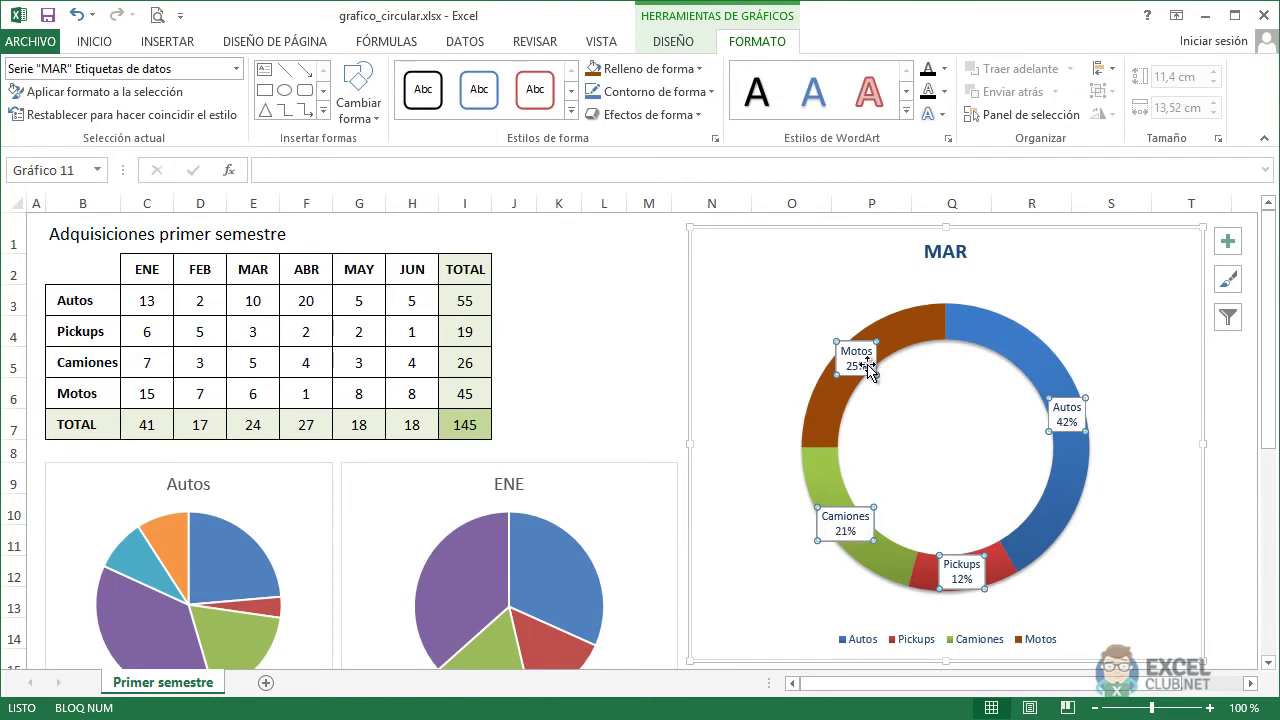
pyautogui.click(843, 532)
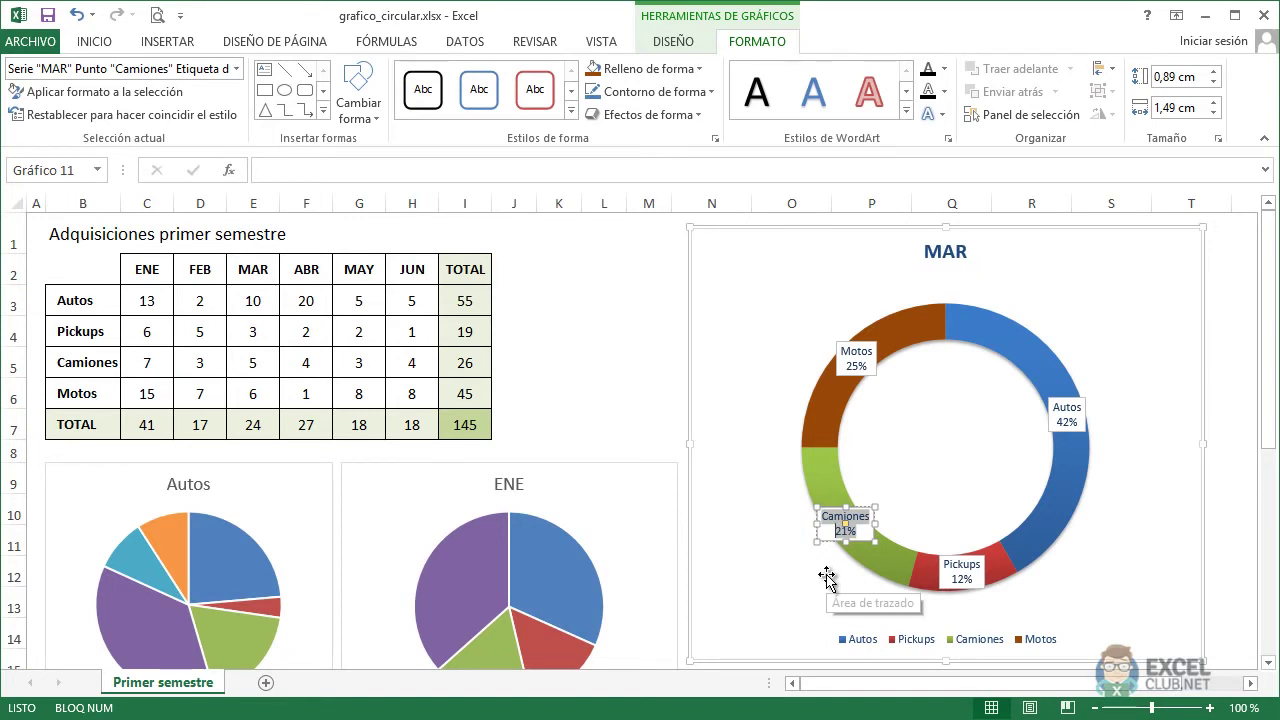
pyautogui.click(826, 578)
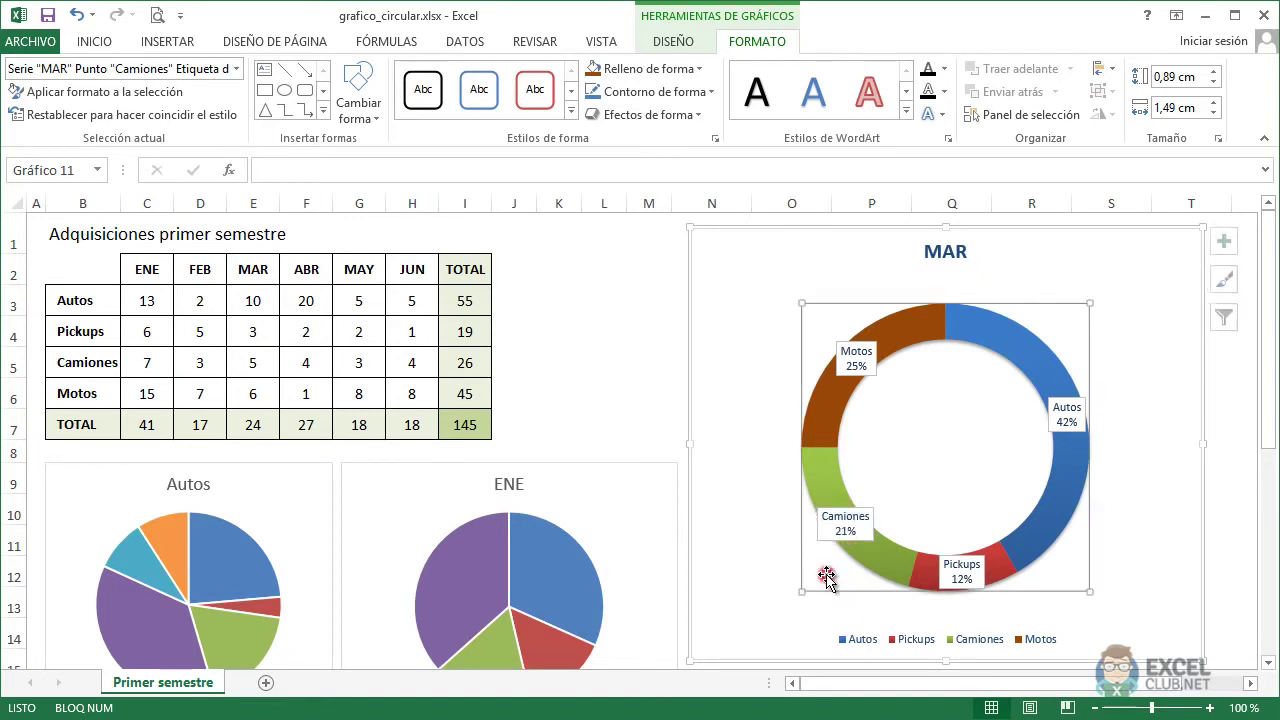
pyautogui.click(846, 527)
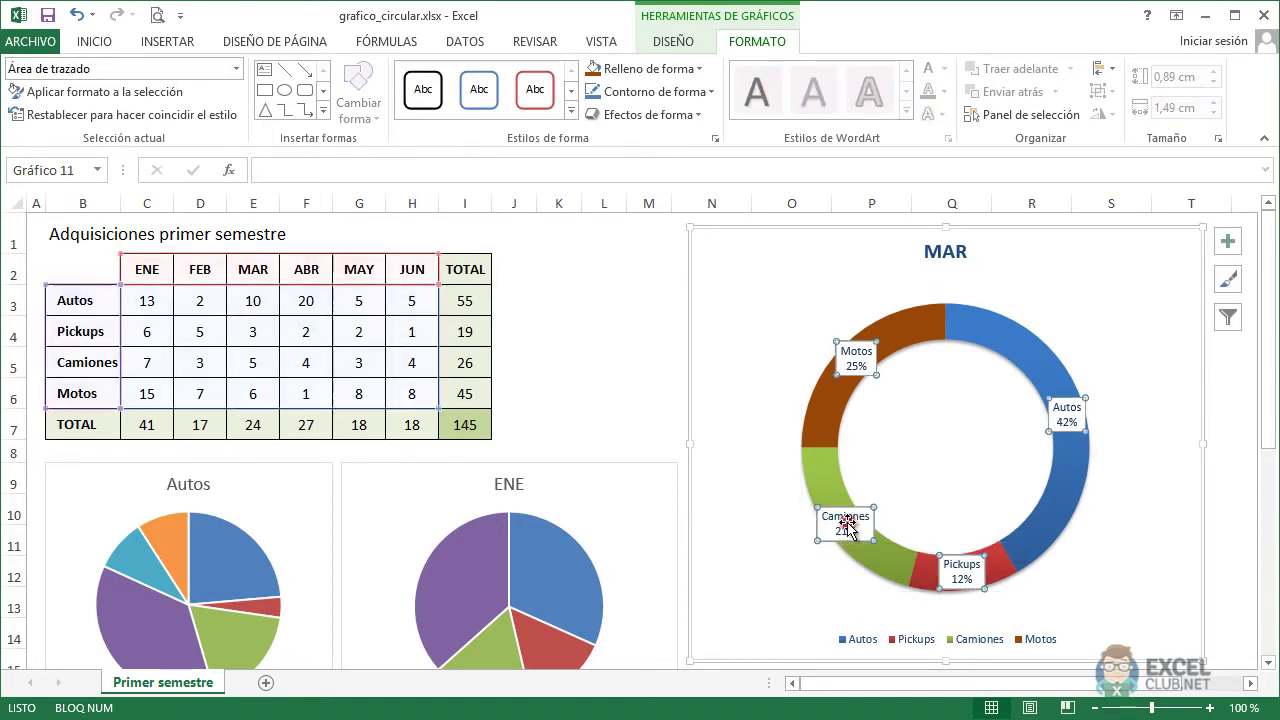
# In Formato de etiquetas de datos, toggle Porcentaje off and back on and clear category names
pyautogui.rightClick(864, 362)
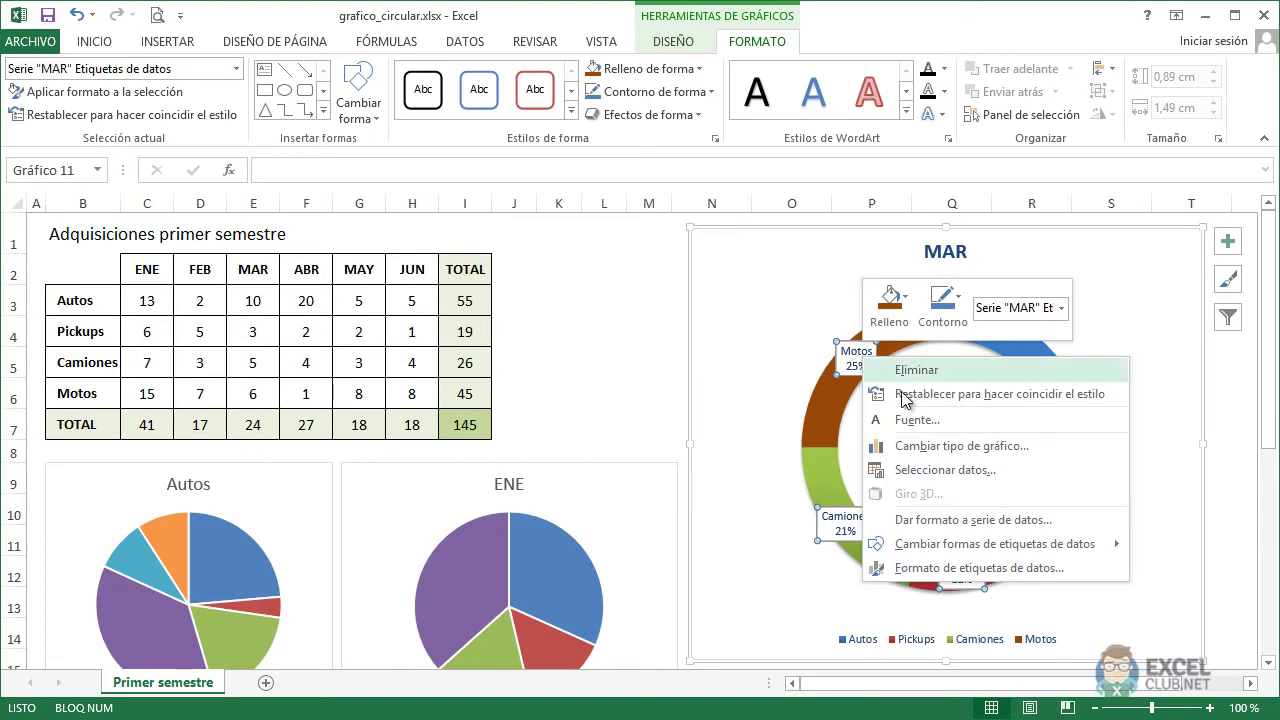
pyautogui.click(955, 568)
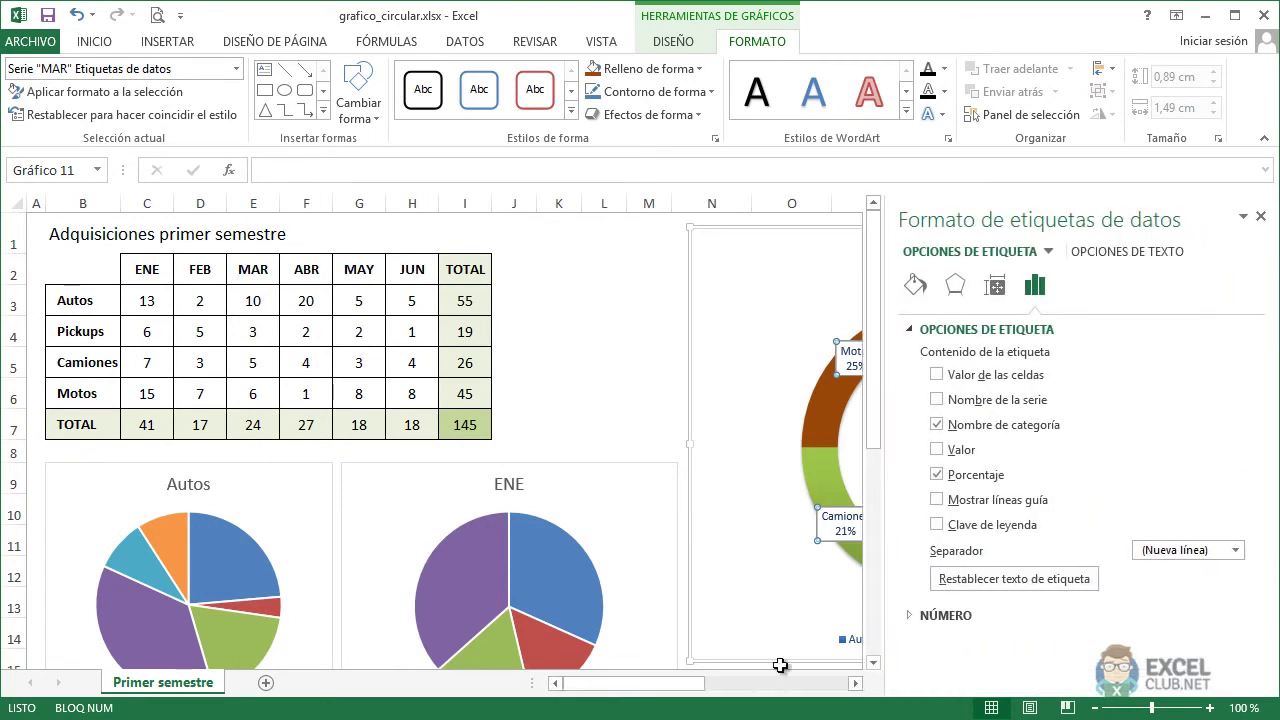
pyautogui.click(852, 683)
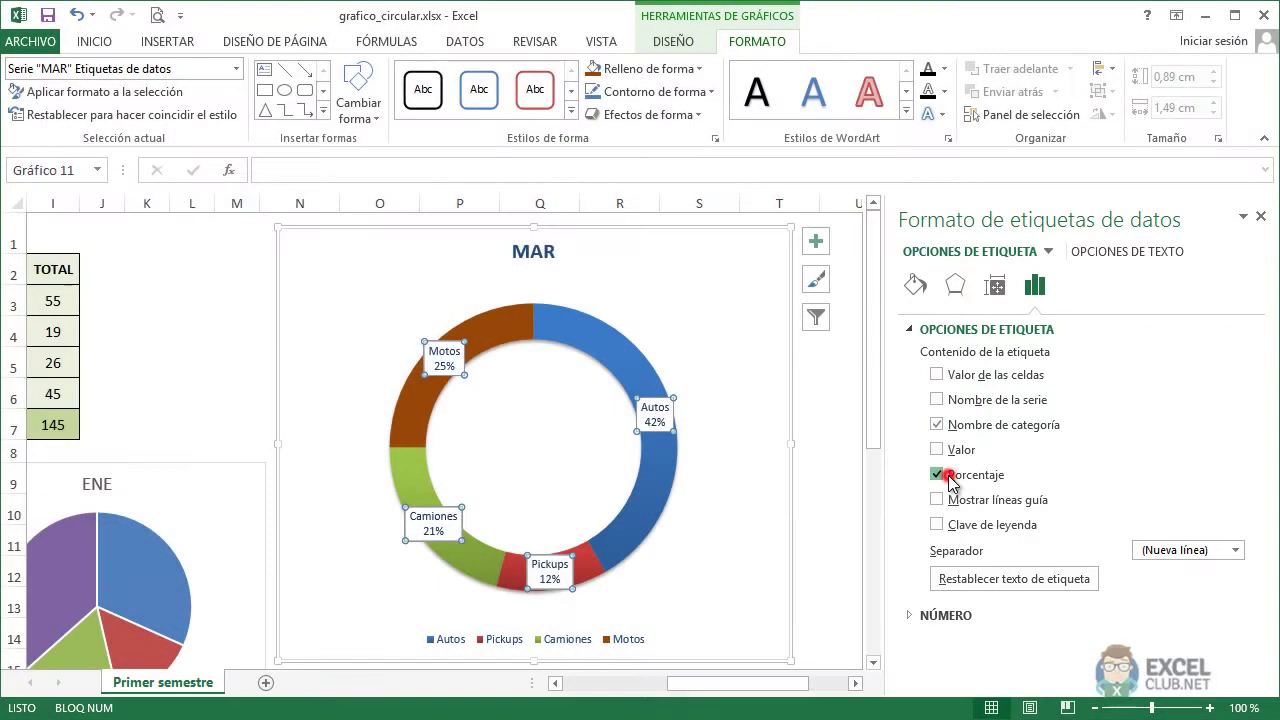
pyautogui.click(949, 476)
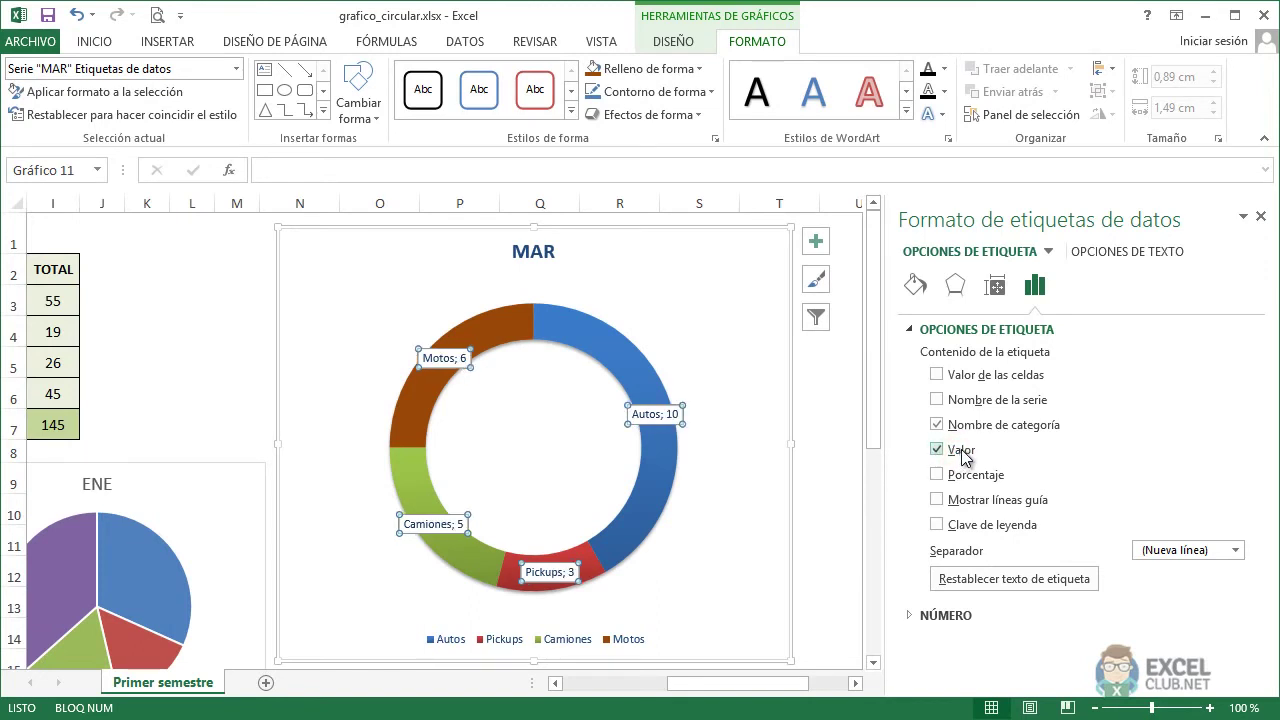
pyautogui.click(958, 476)
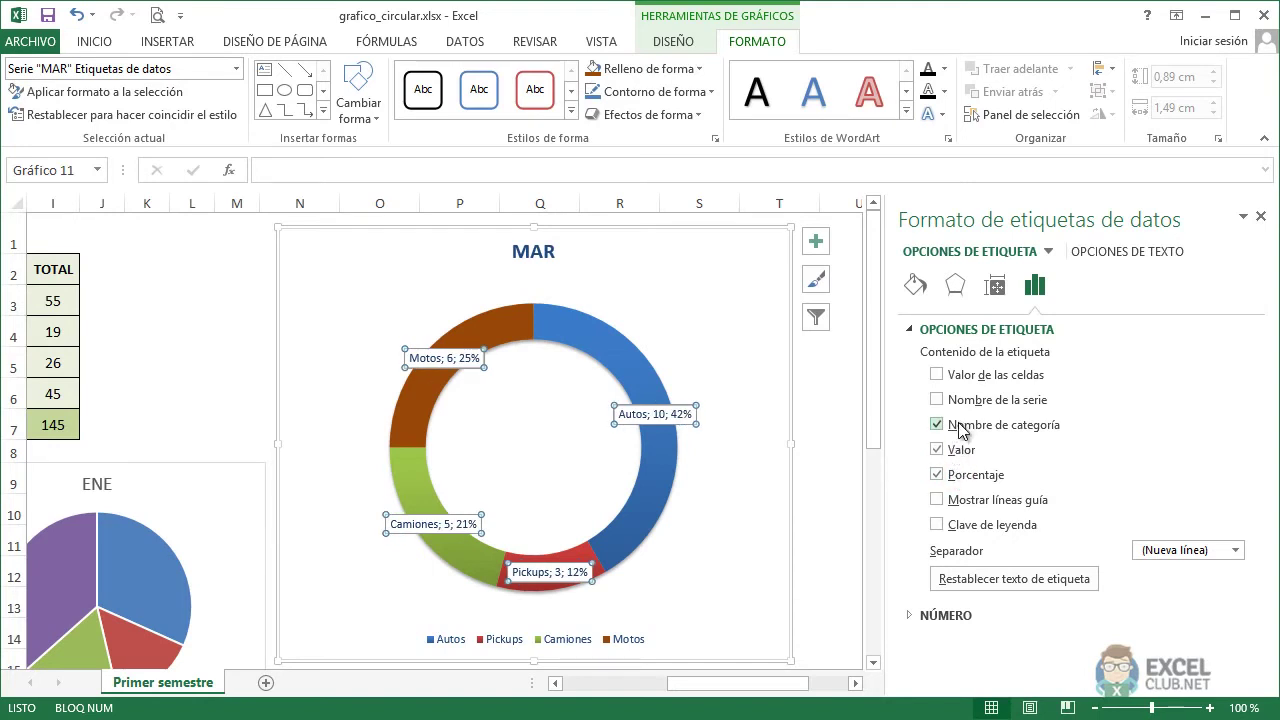
pyautogui.click(959, 425)
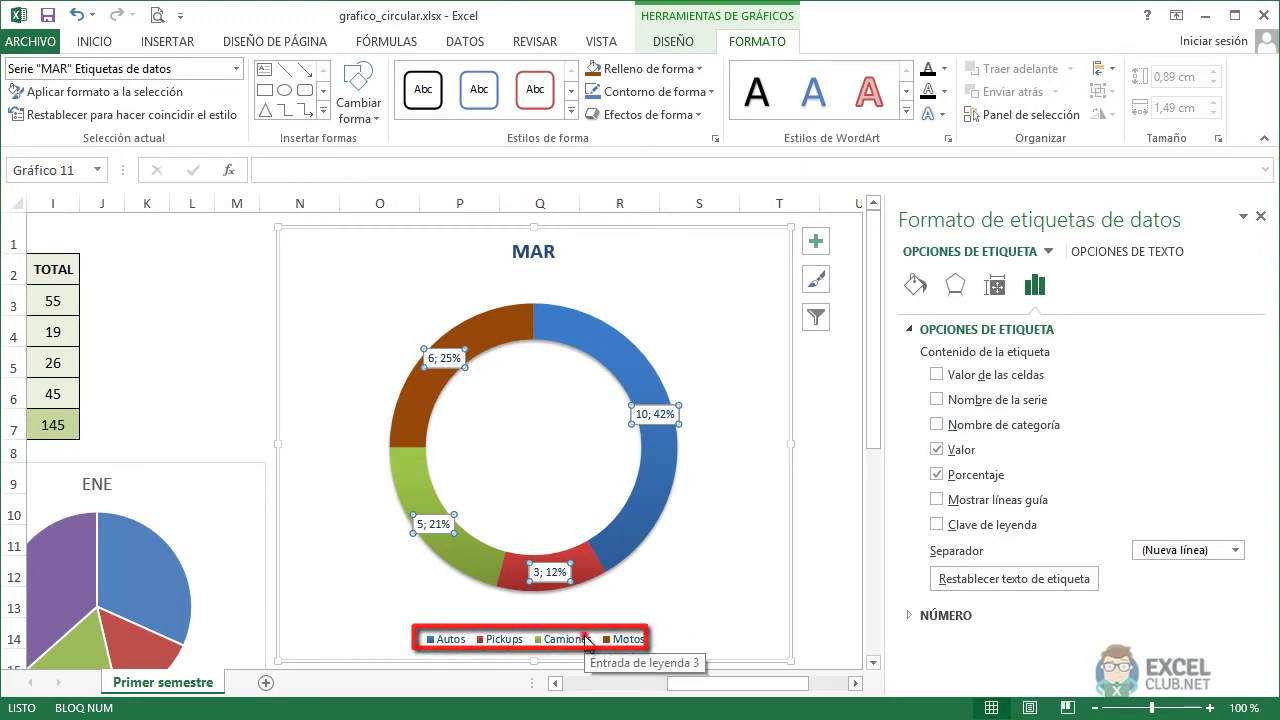
# Delete the chart legend and turn Nombre de categoría back on for the data labels
pyautogui.click(587, 645)
pyautogui.press('Delete')
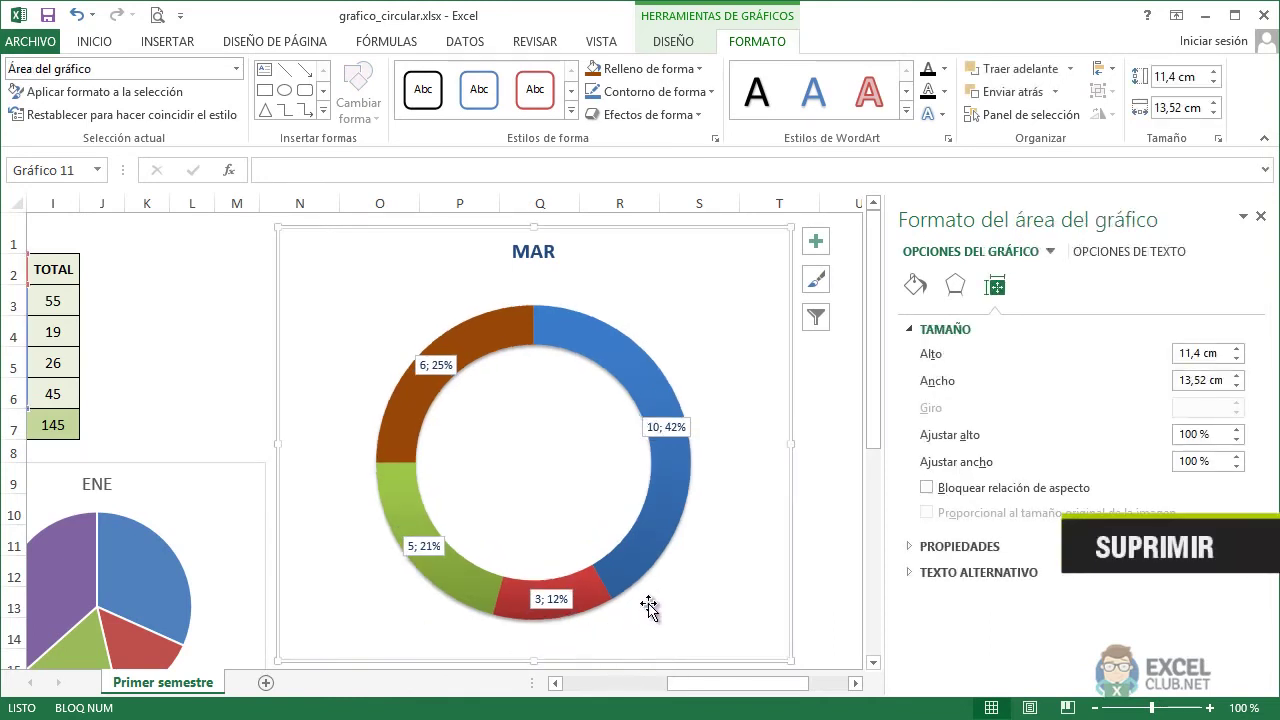
pyautogui.click(686, 428)
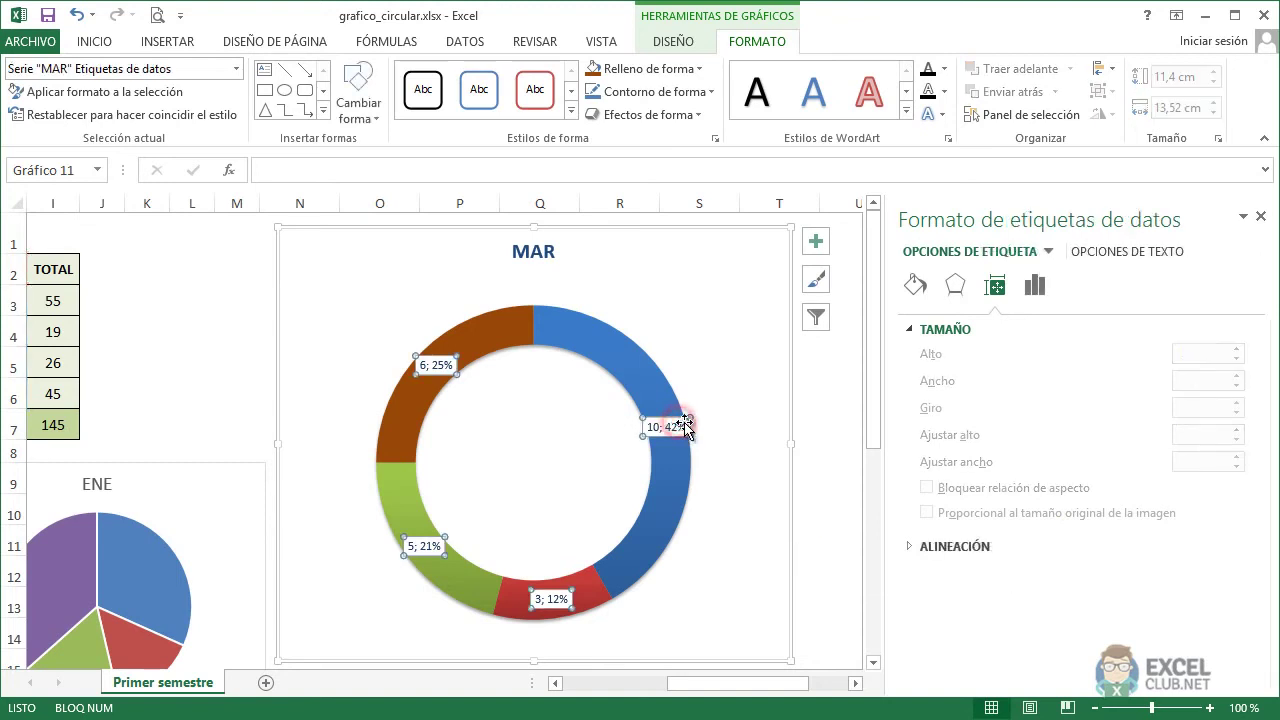
pyautogui.click(1036, 289)
pyautogui.click(910, 333)
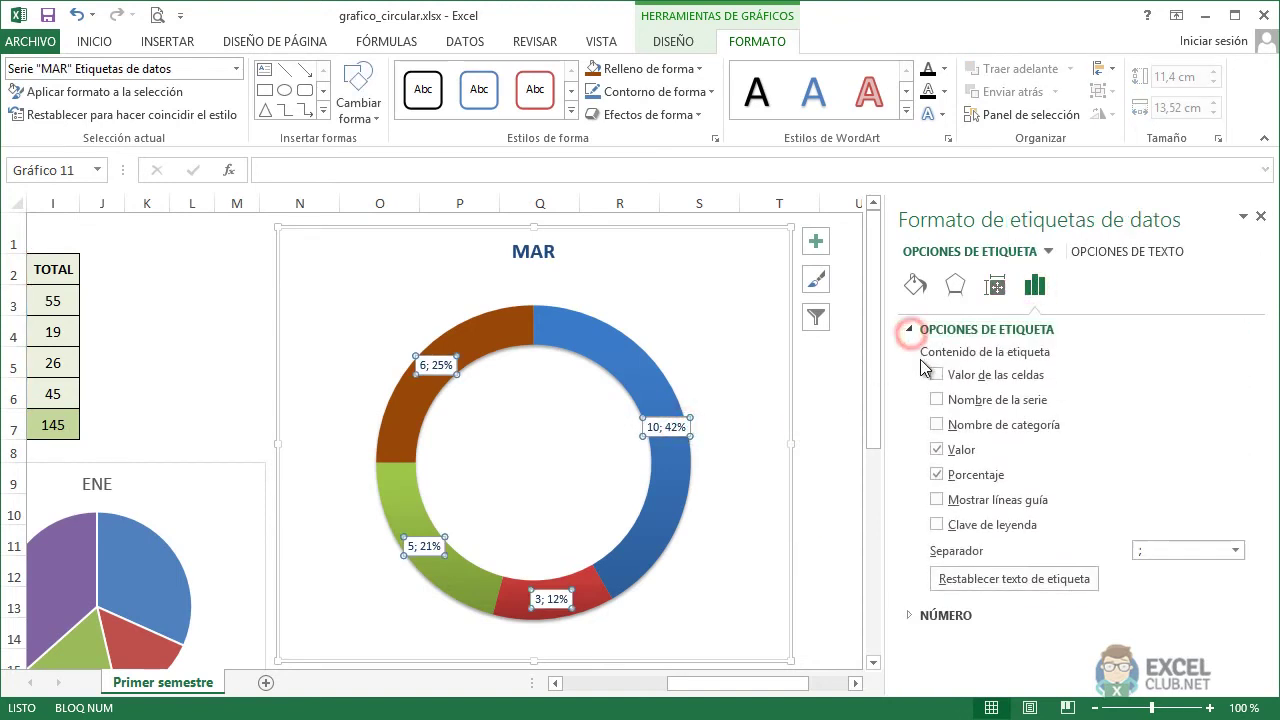
pyautogui.click(938, 426)
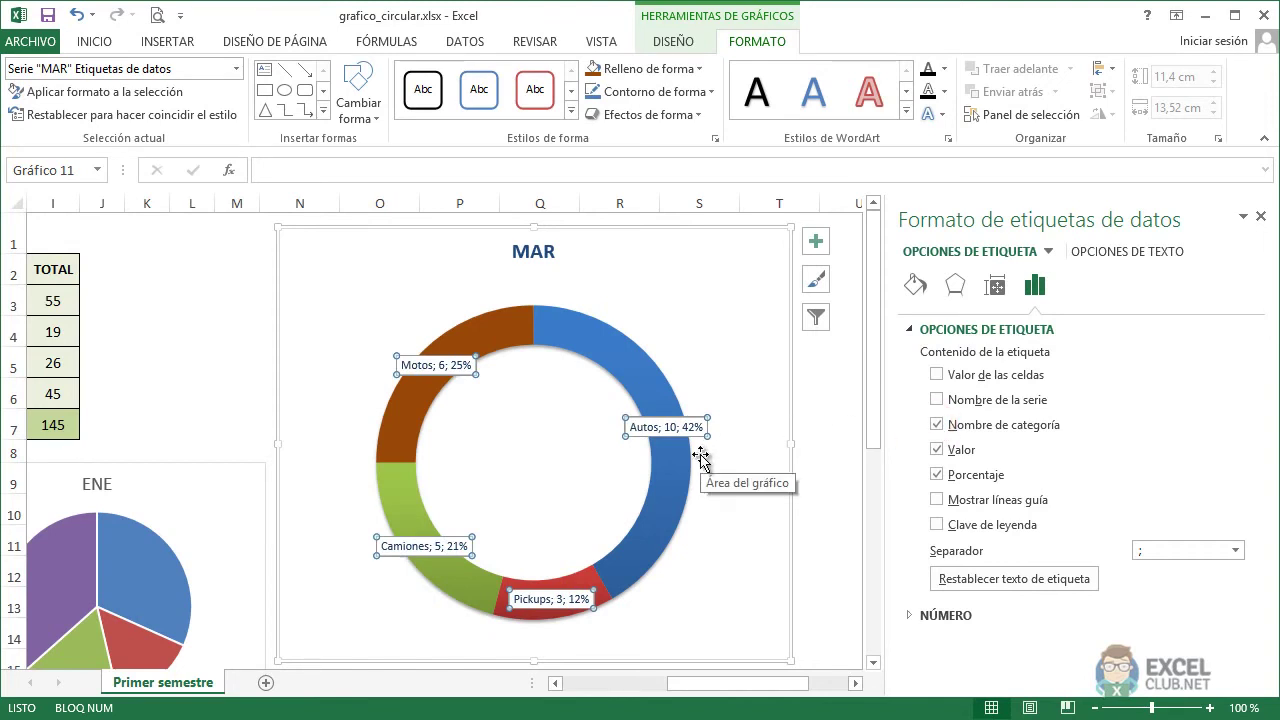
# Shrink the plot area, move the MAR title to the upper left, and enlarge it to 24 point
pyautogui.click(562, 448)
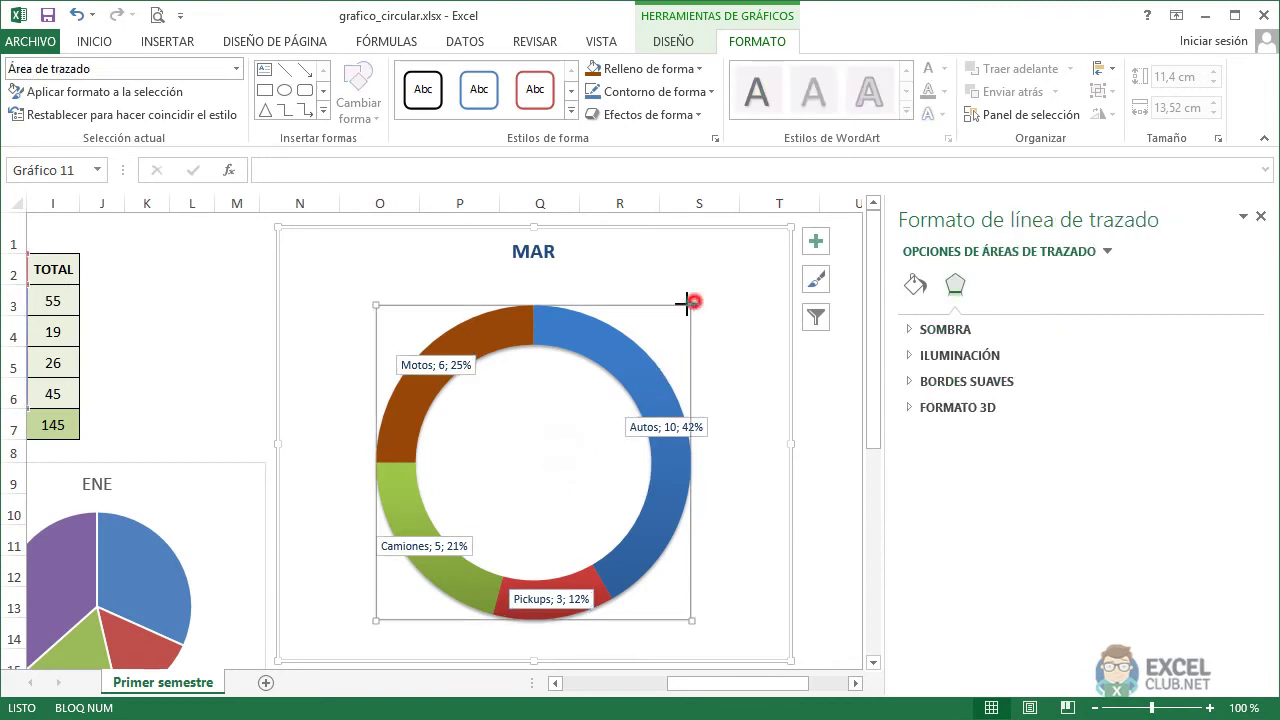
pyautogui.moveTo(691, 306)
pyautogui.mouseDown()
pyautogui.moveTo(627, 369)
pyautogui.moveTo(723, 273)
pyautogui.mouseUp()
pyautogui.click(546, 263)
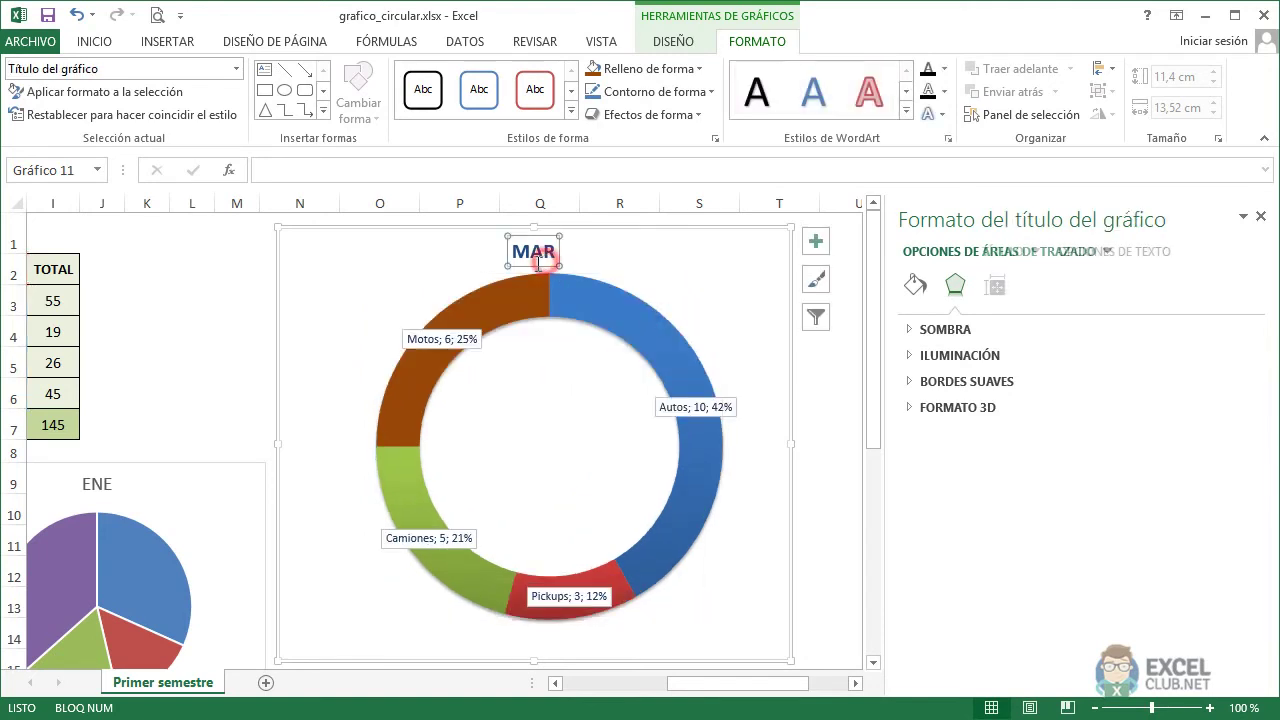
pyautogui.moveTo(546, 263); pyautogui.dragTo(355, 275)
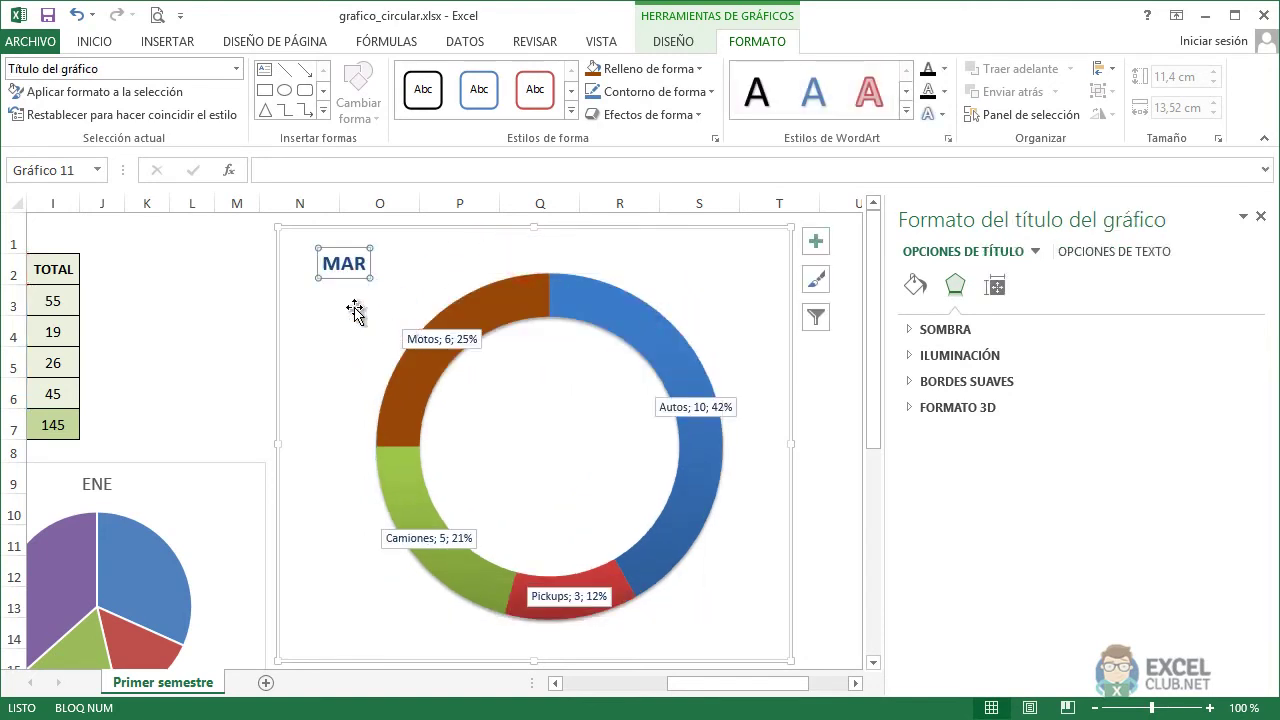
pyautogui.click(95, 42)
pyautogui.click(262, 80)
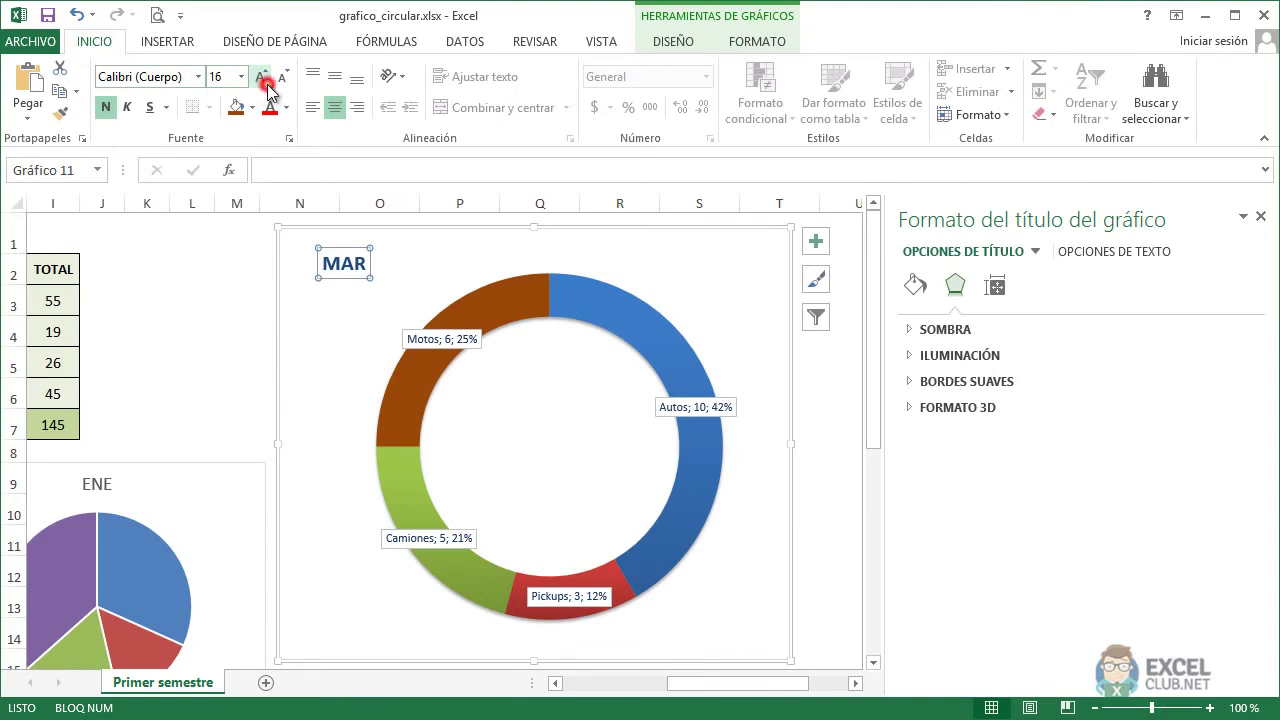
pyautogui.click(264, 80)
pyautogui.click(264, 80)
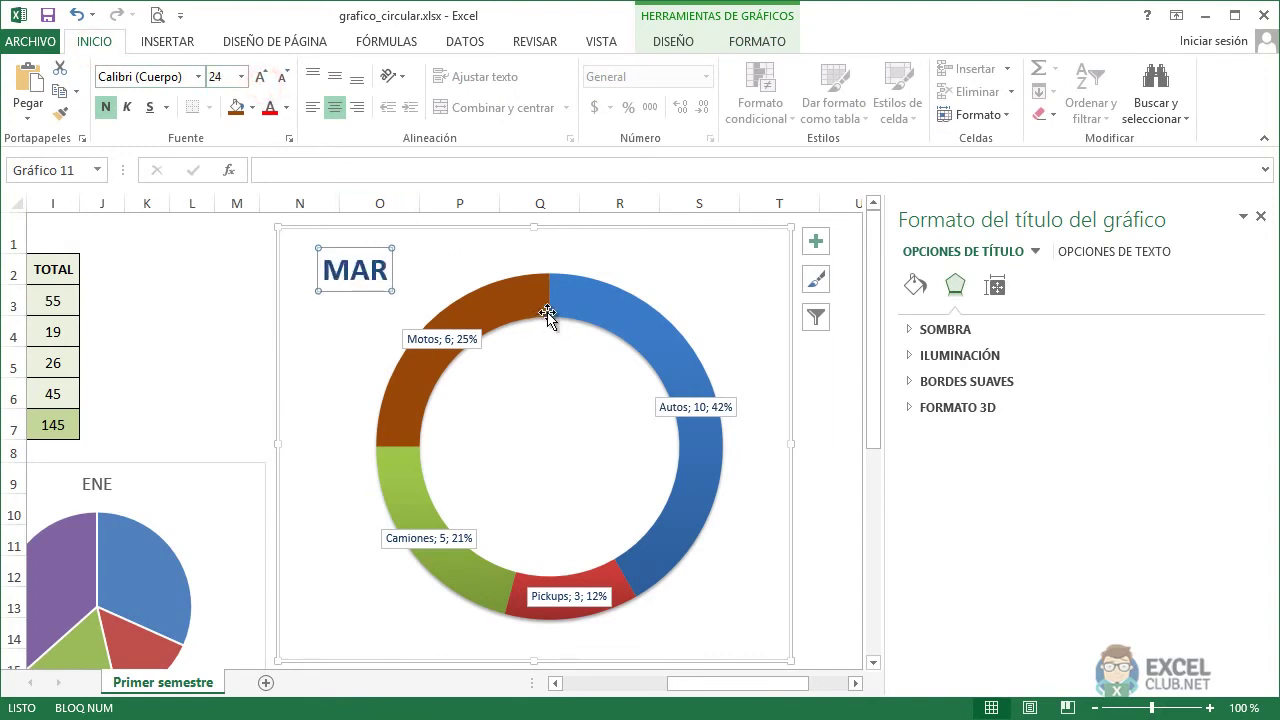
# Retitle the chart 'Adquisiciones de marzo' and reduce its font to 18 point
pyautogui.doubleClick(357, 271)
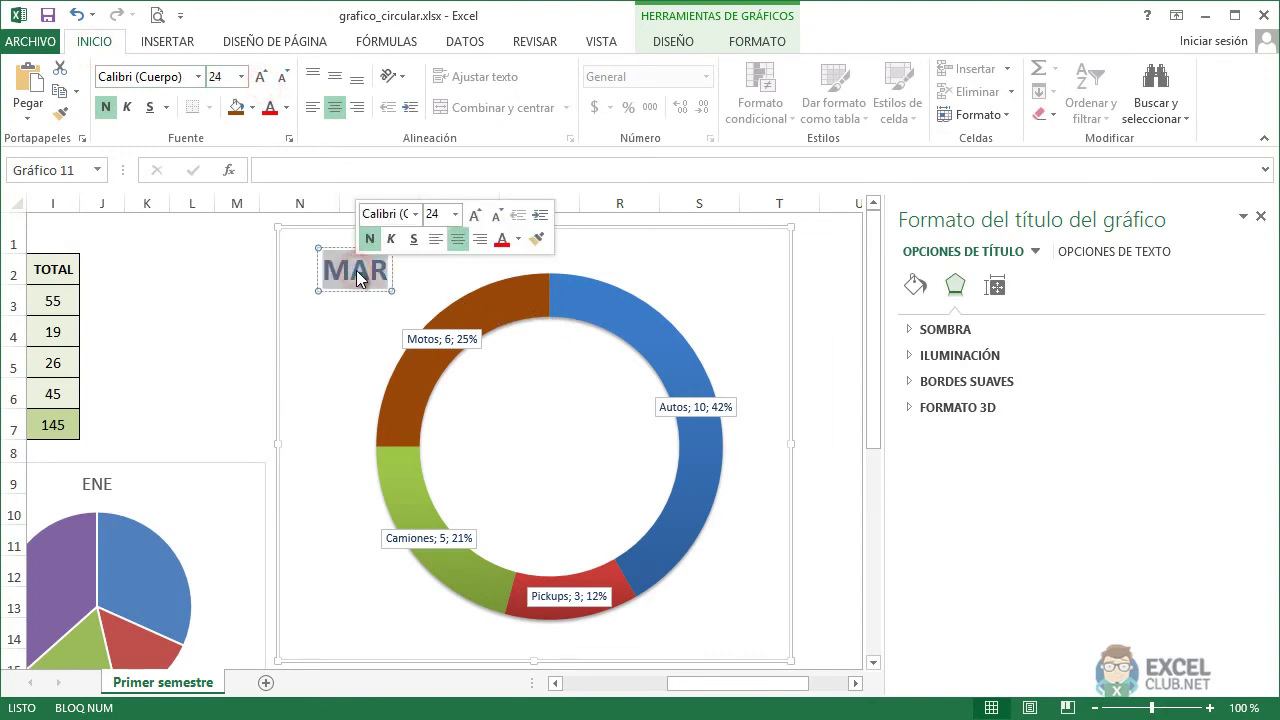
pyautogui.write('Adq')
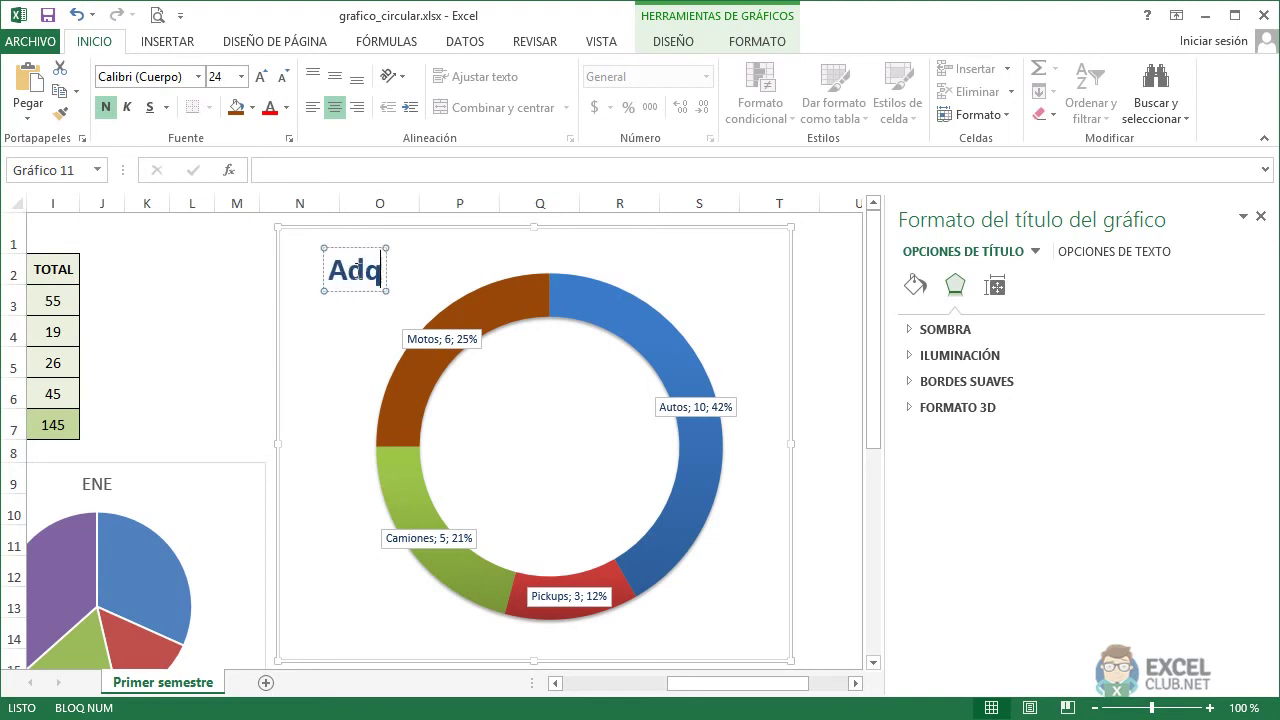
pyautogui.write('uisiciones de')
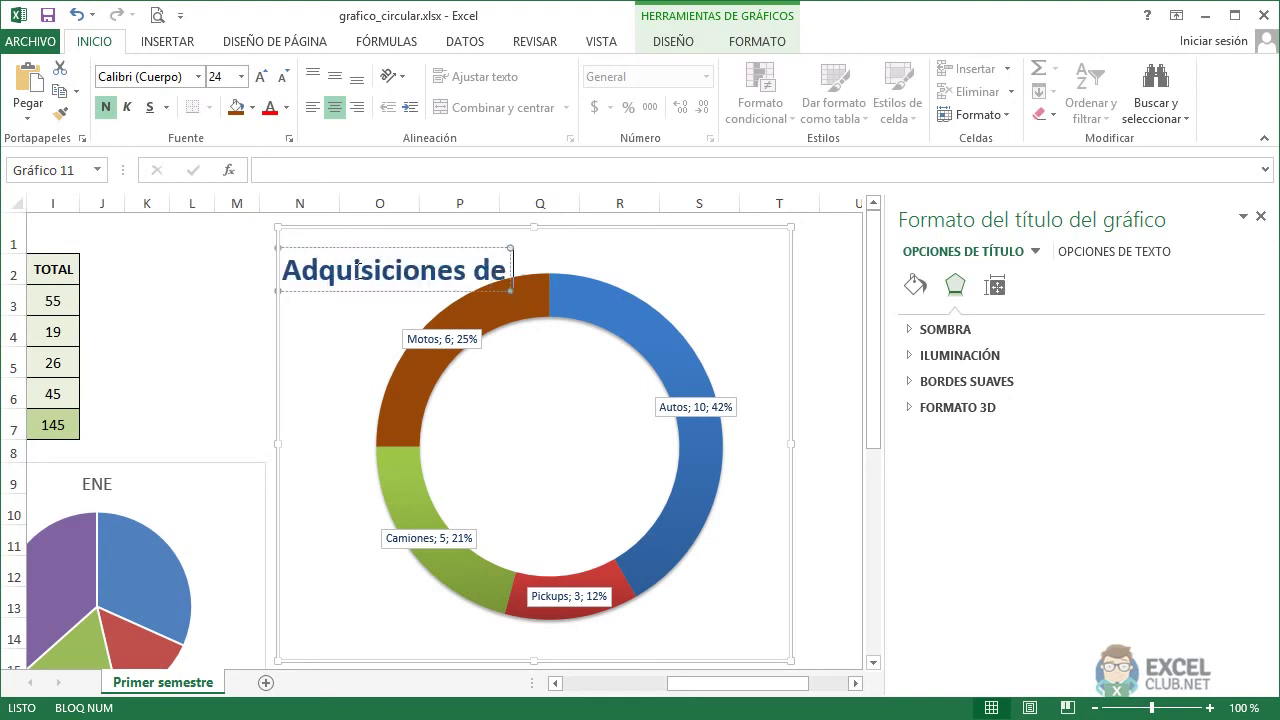
pyautogui.write(' marzo')
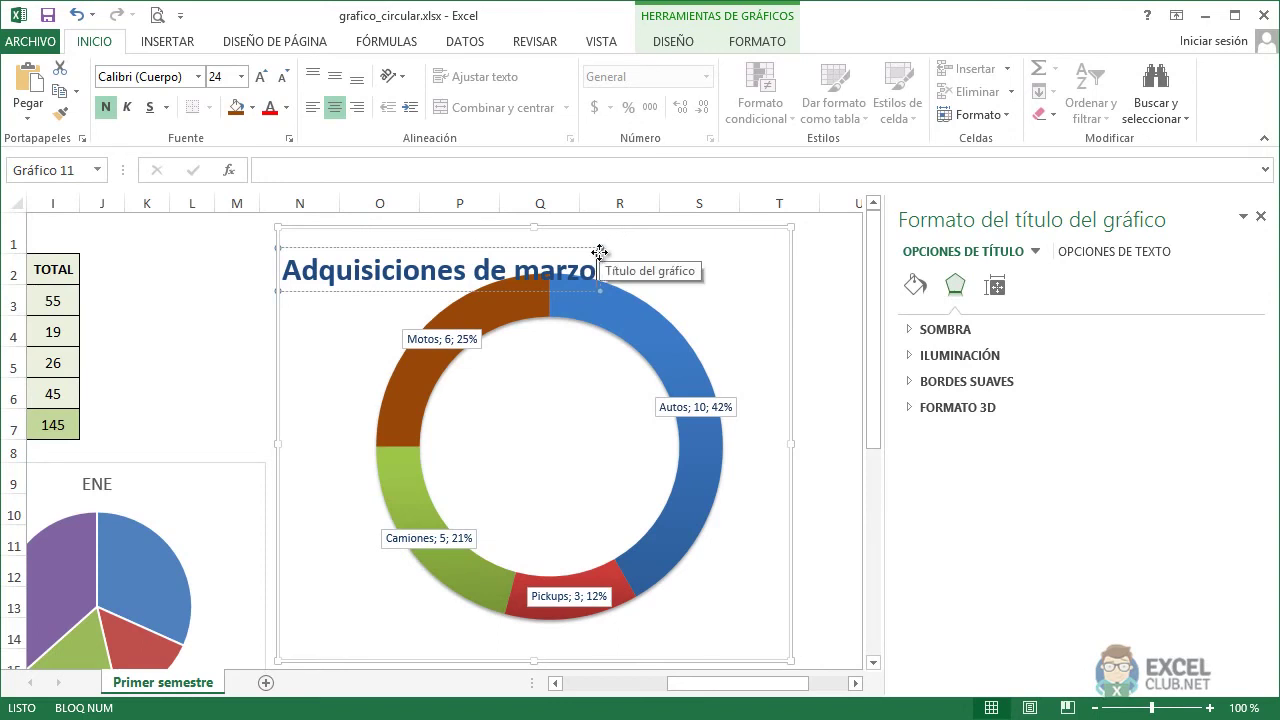
pyautogui.click(284, 78)
pyautogui.click(352, 248)
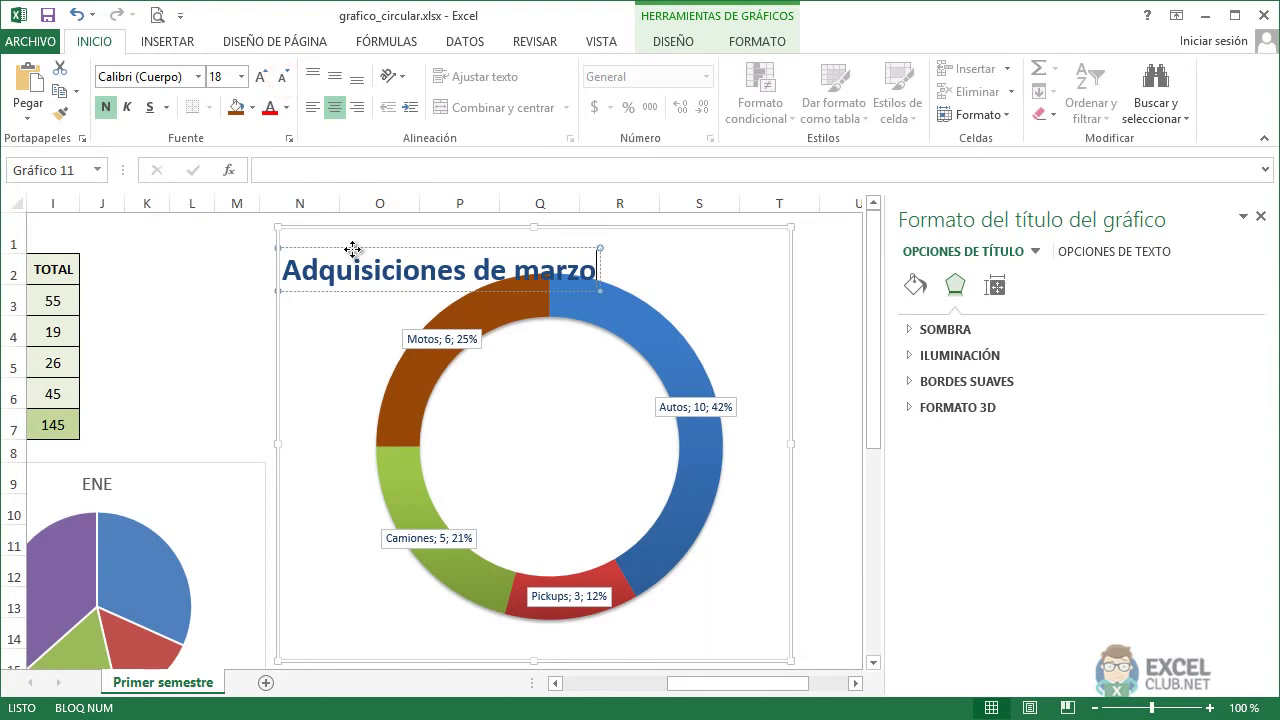
pyautogui.hotkey('ctrl', 'z')
pyautogui.click(284, 77)
pyautogui.click(284, 77)
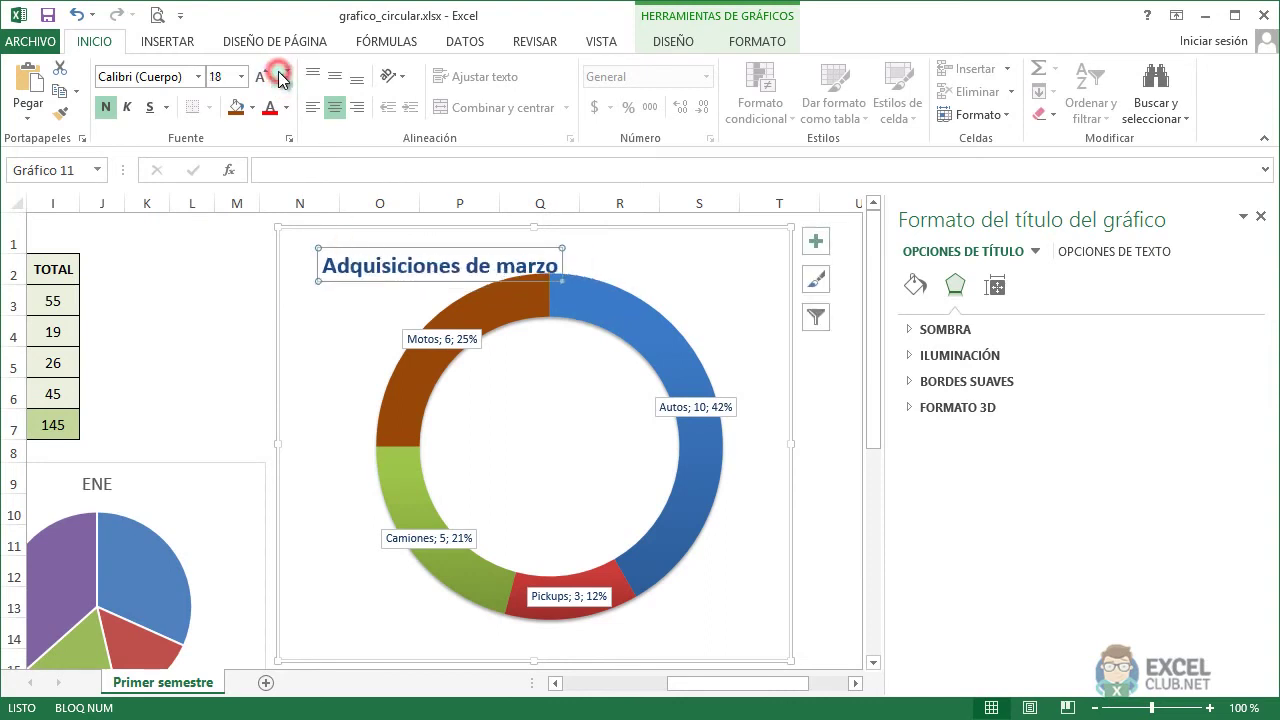
# Select only the Camiones segment and drag it leftward out of the doughnut ring
pyautogui.moveTo(377, 245); pyautogui.dragTo(346, 234)
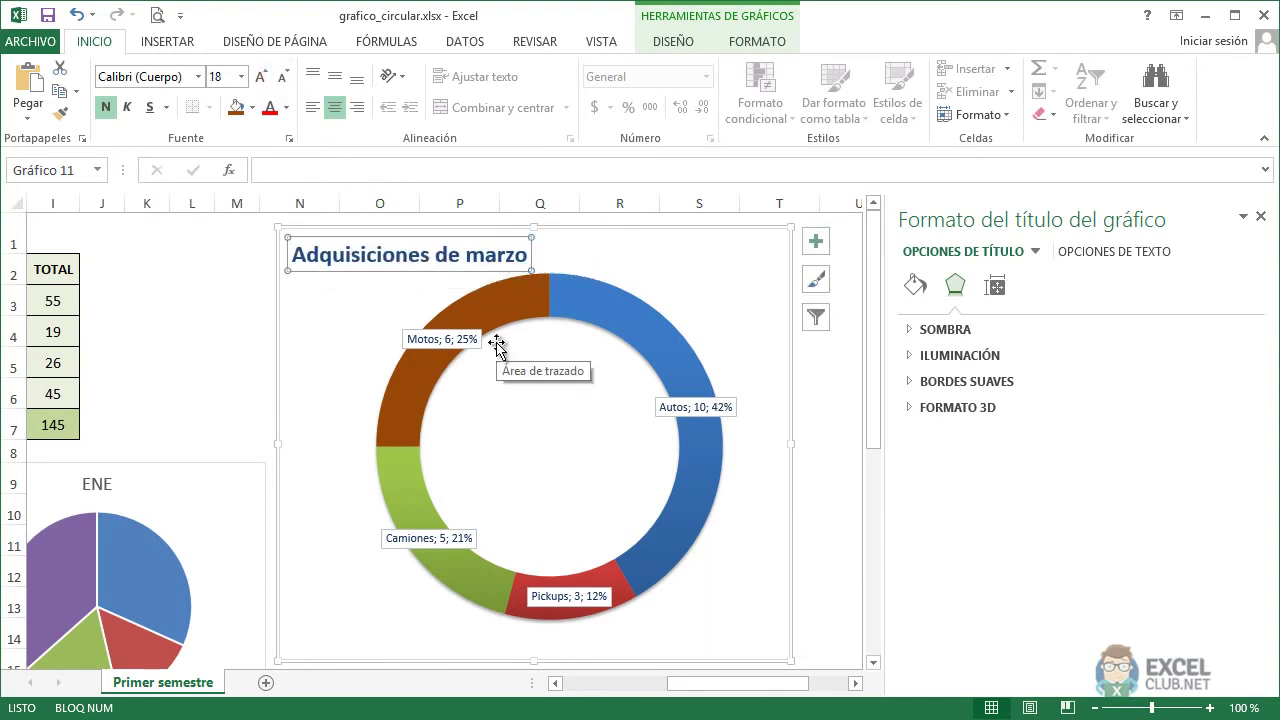
pyautogui.hscroll(1, 800, 563)
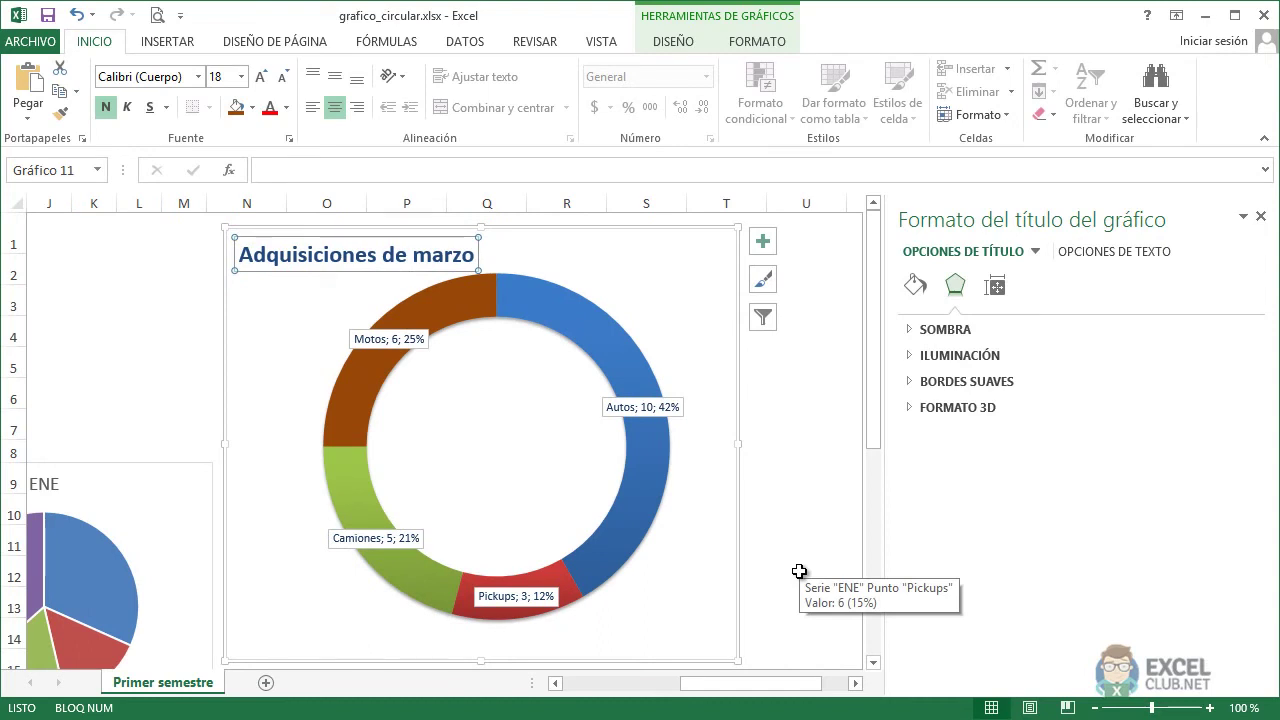
pyautogui.click(370, 513)
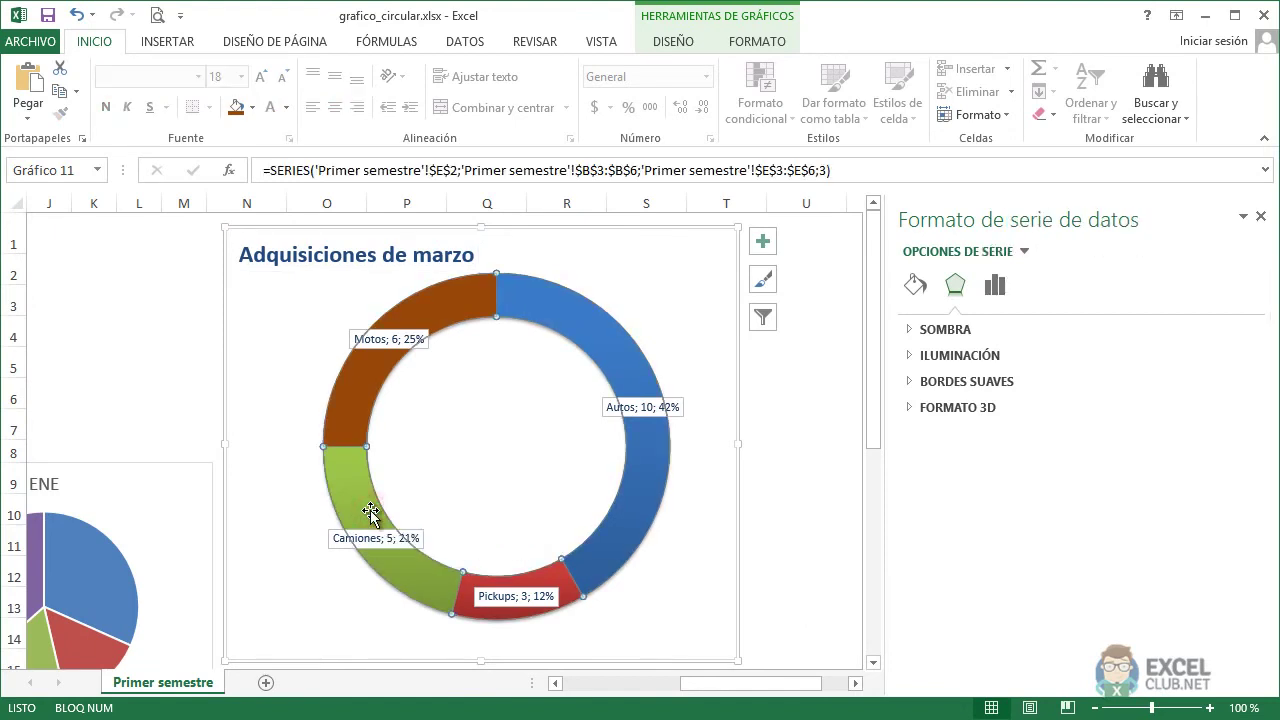
pyautogui.click(370, 513)
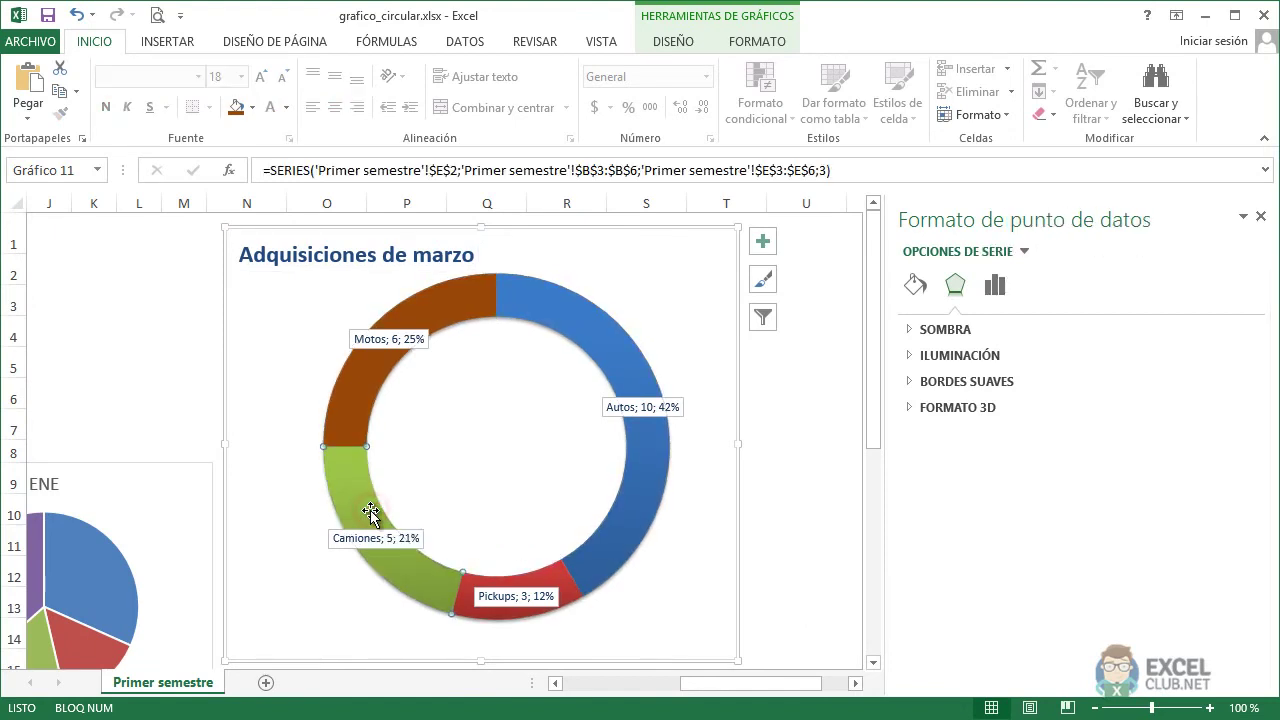
pyautogui.moveTo(370, 511); pyautogui.dragTo(314, 531)
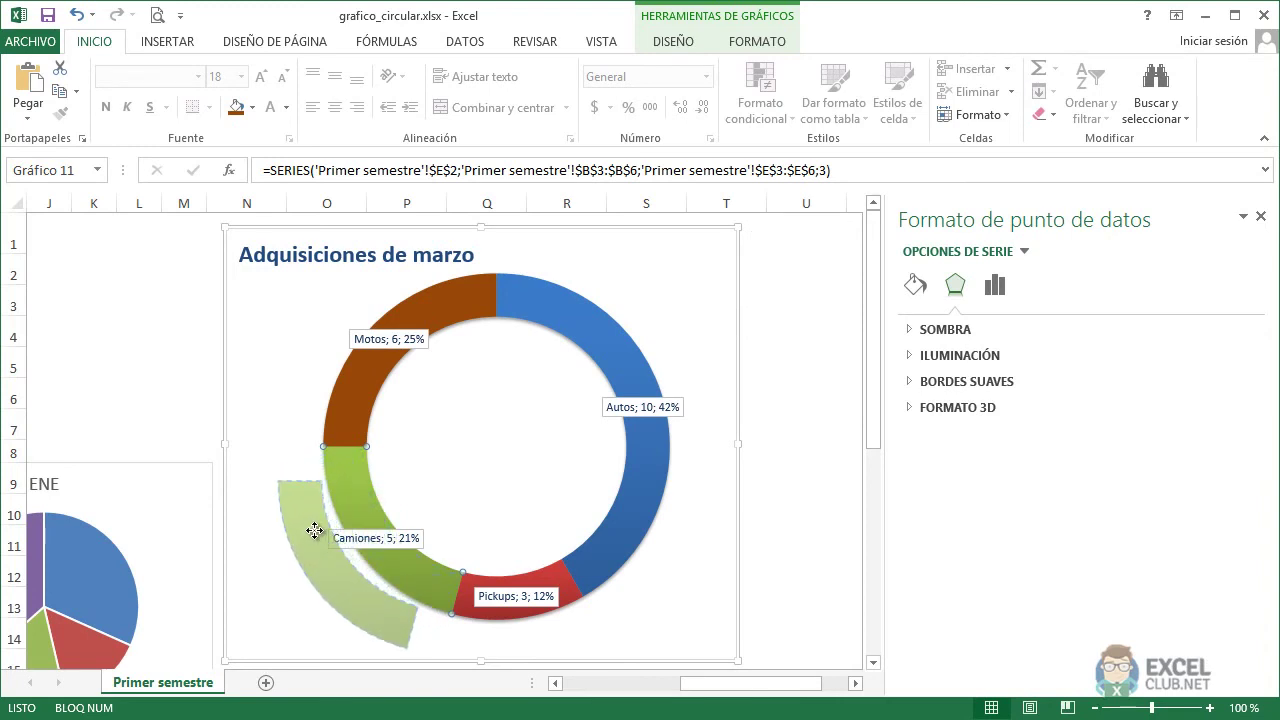
pyautogui.moveTo(314, 531); pyautogui.dragTo(314, 530)
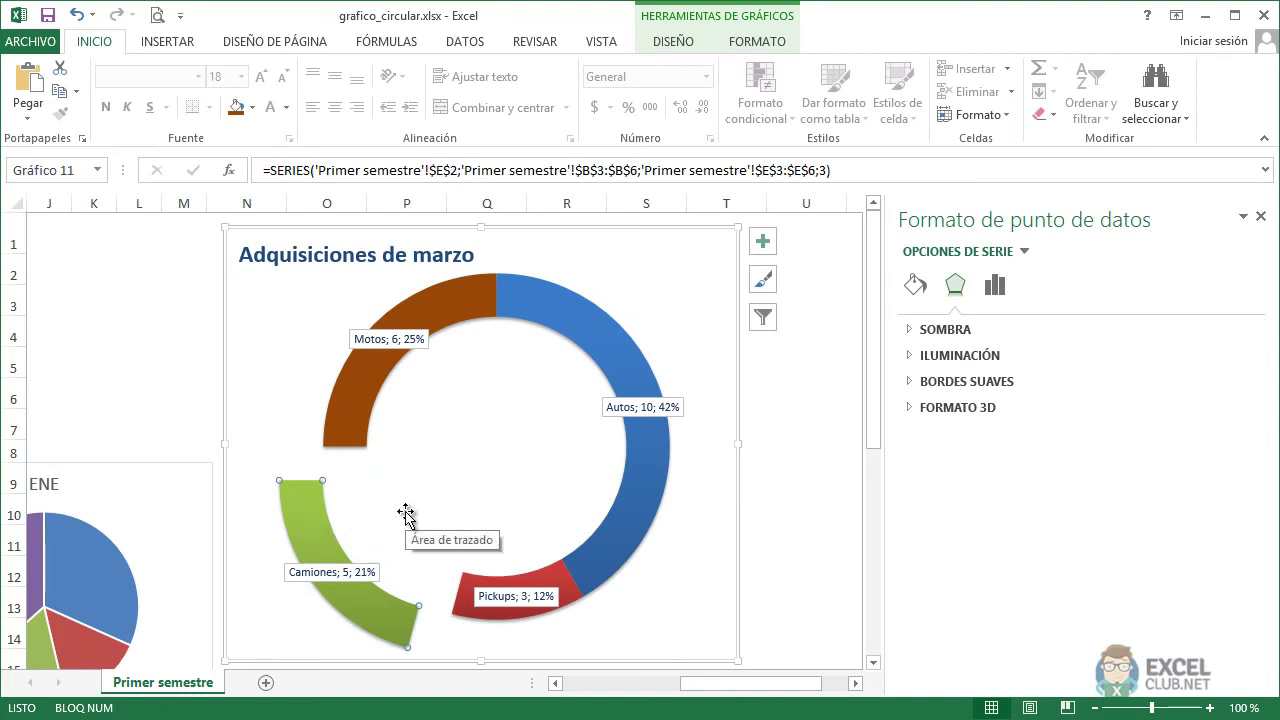
pyautogui.click(335, 573)
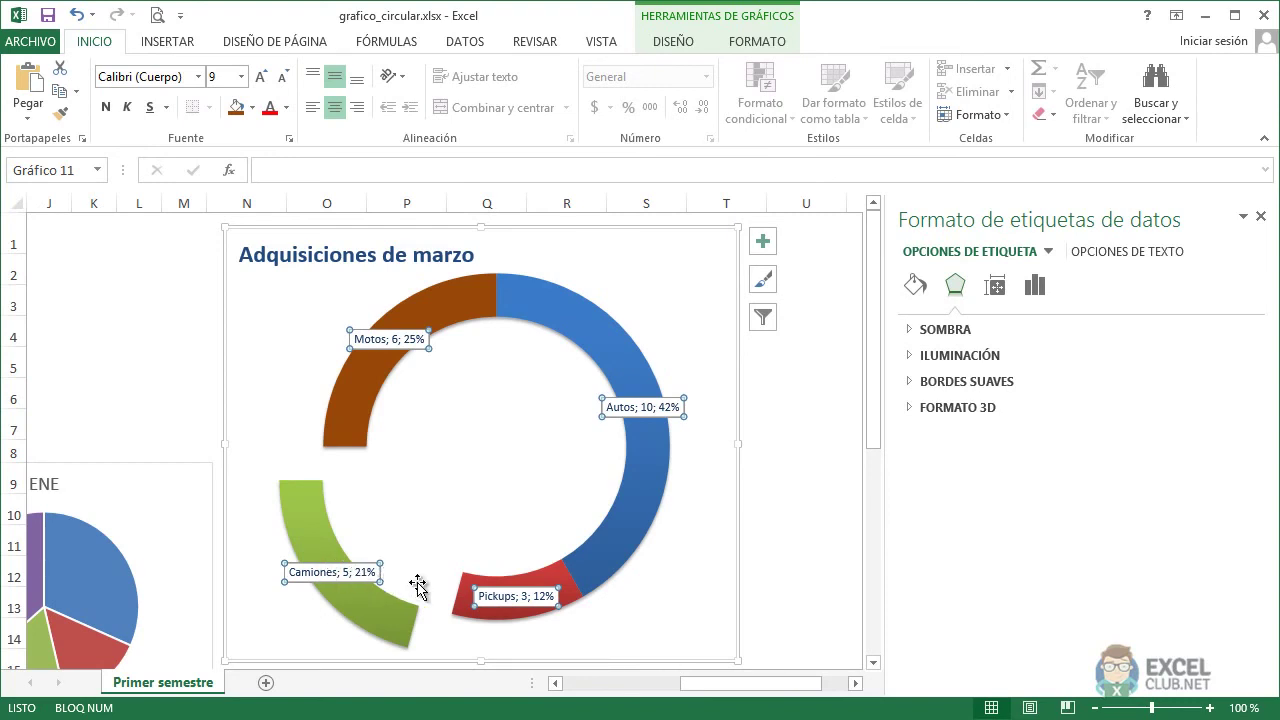
# Drag the Camiones data label up inside the ring, then select it alone
pyautogui.click(340, 573)
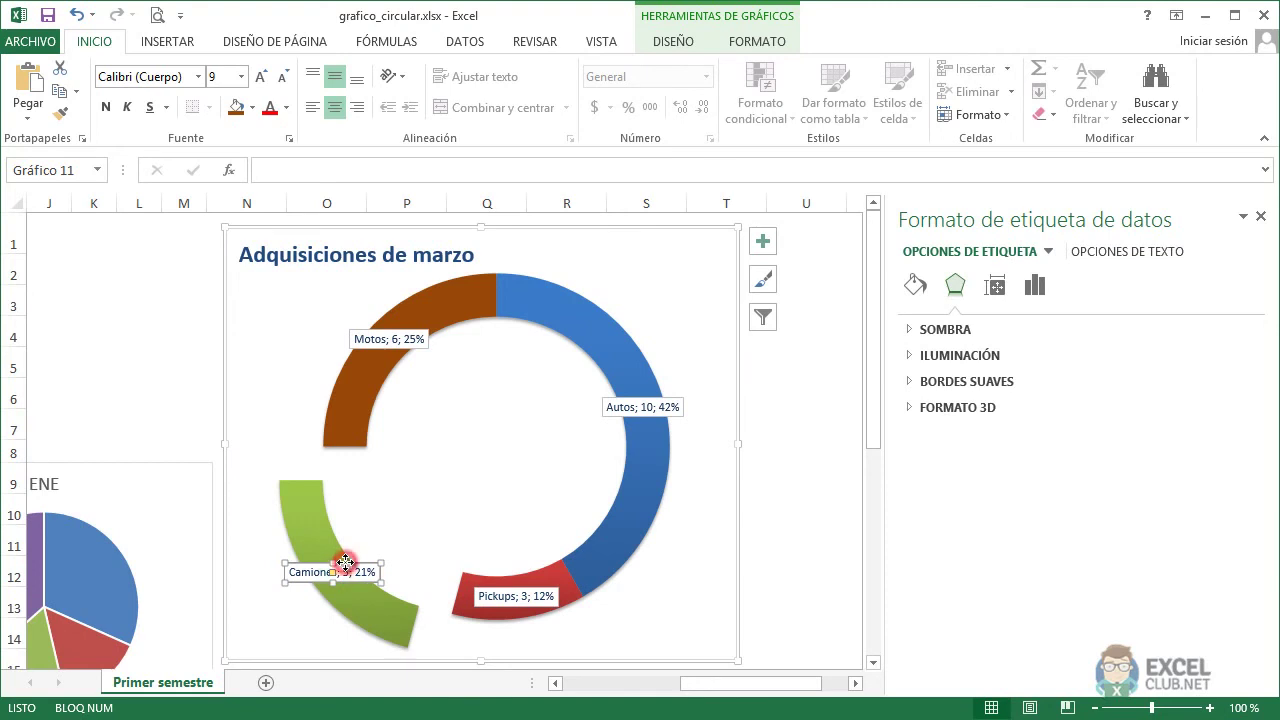
pyautogui.moveTo(345, 562); pyautogui.dragTo(426, 507)
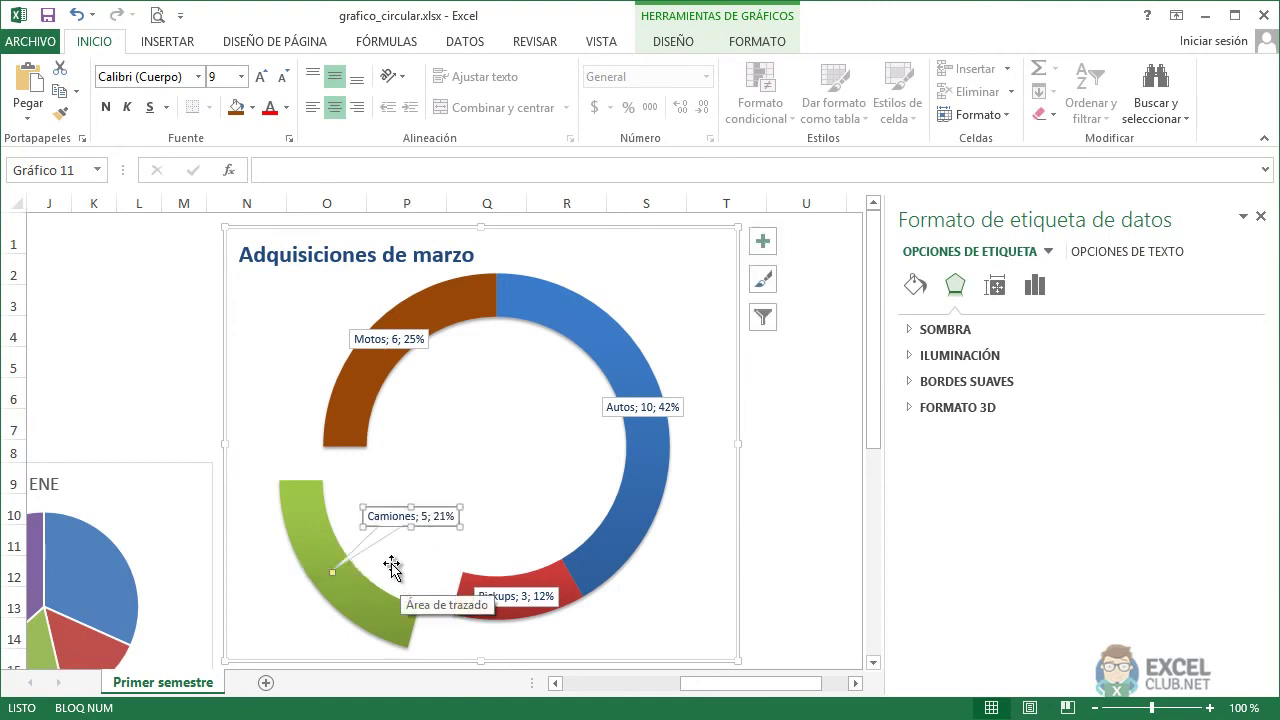
pyautogui.click(390, 564)
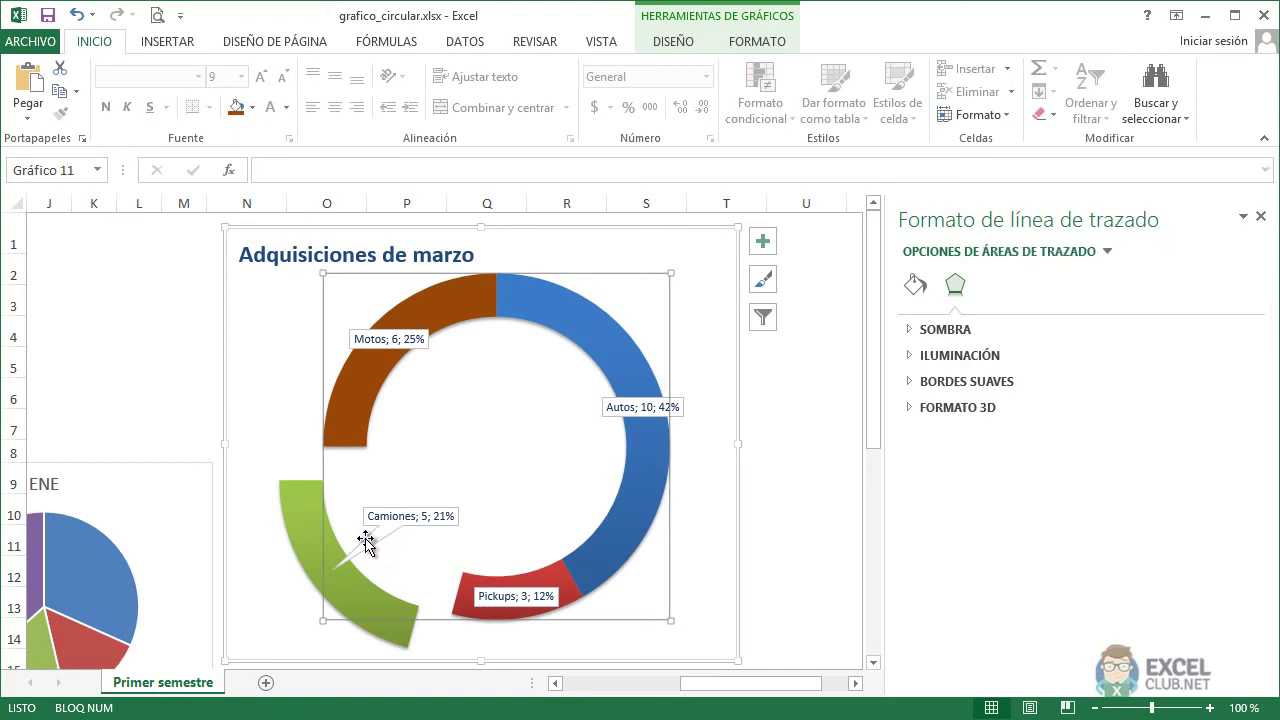
pyautogui.click(427, 507)
pyautogui.click(427, 507)
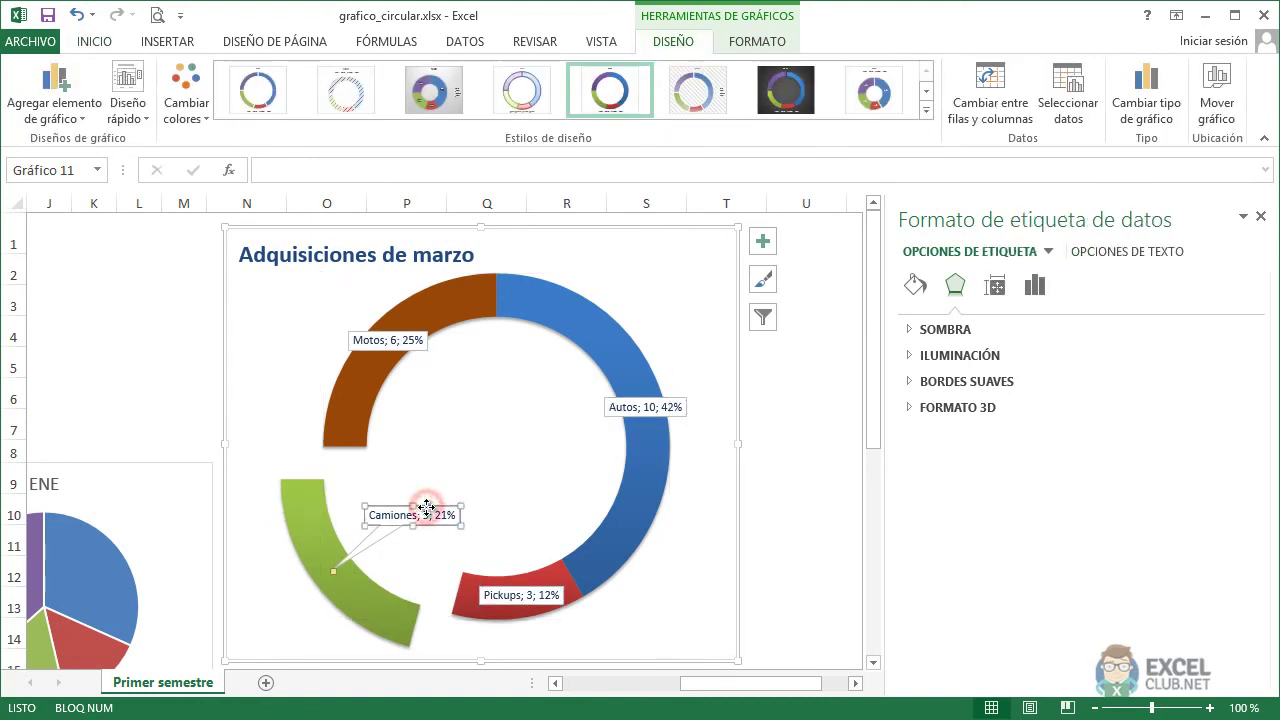
# Enlarge the Camiones label's font to 14 point
pyautogui.click(114, 42)
pyautogui.click(259, 77)
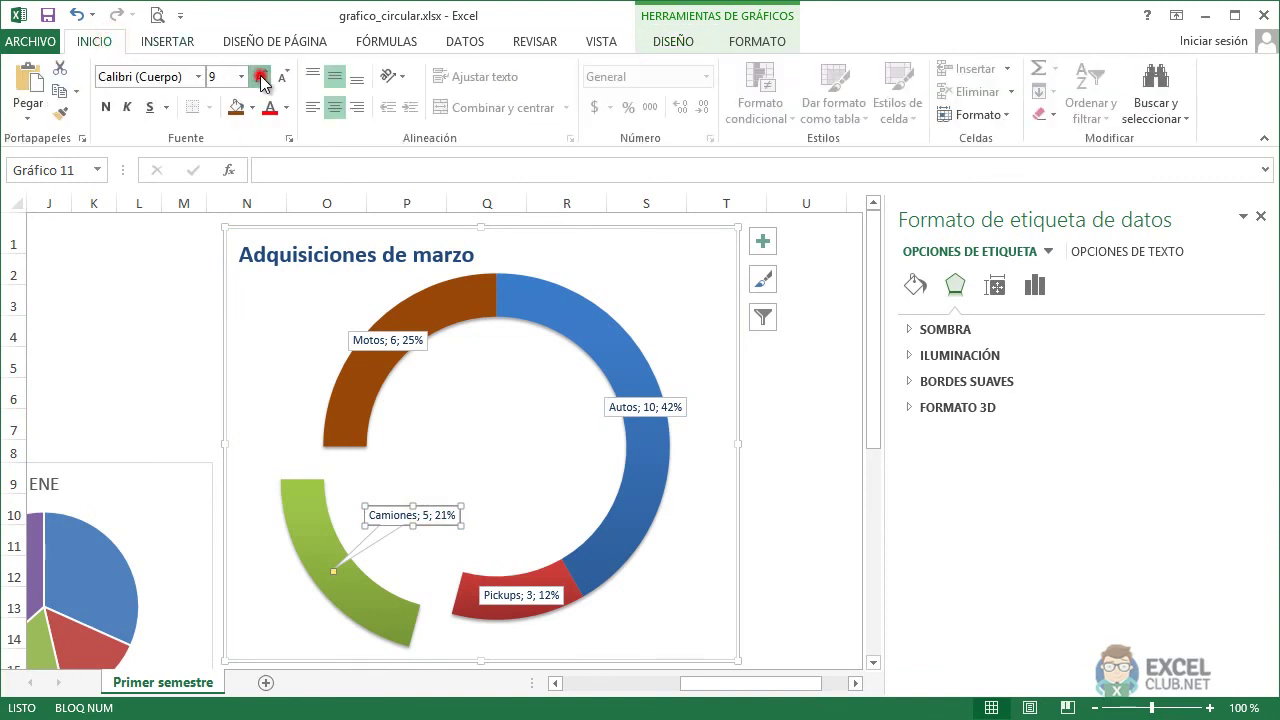
pyautogui.click(260, 77)
pyautogui.click(260, 77)
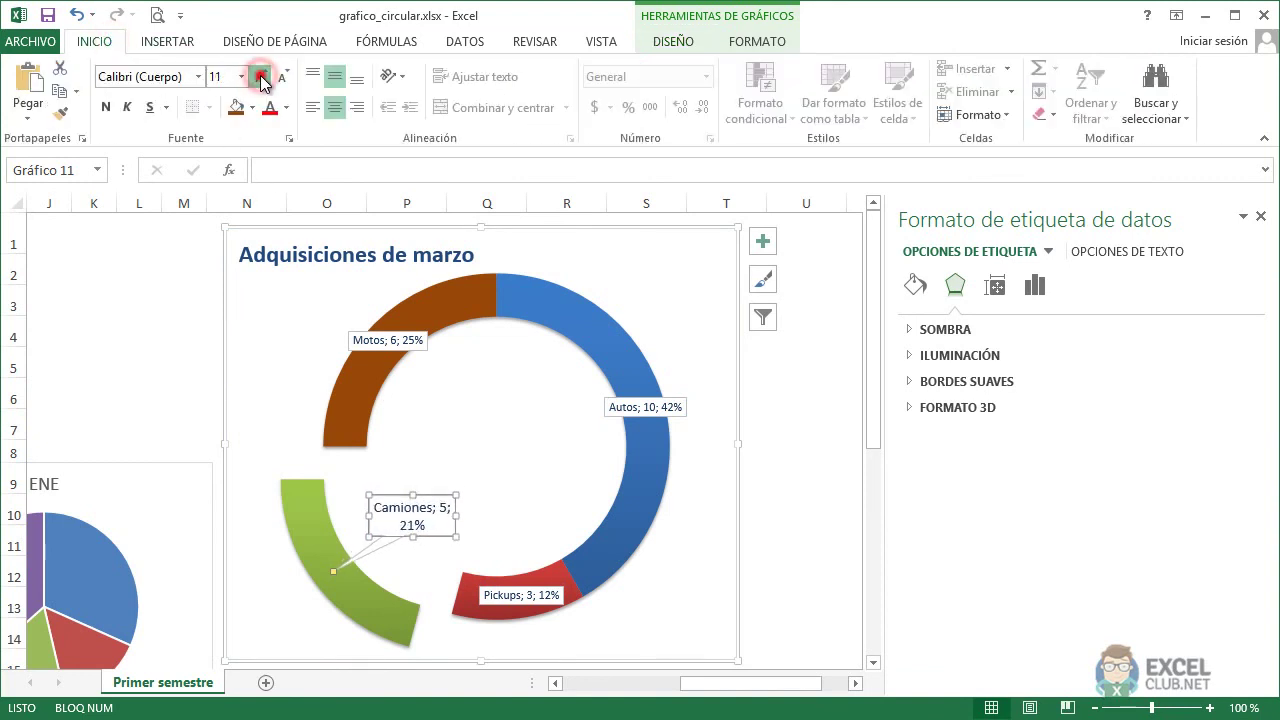
pyautogui.click(260, 77)
pyautogui.click(260, 77)
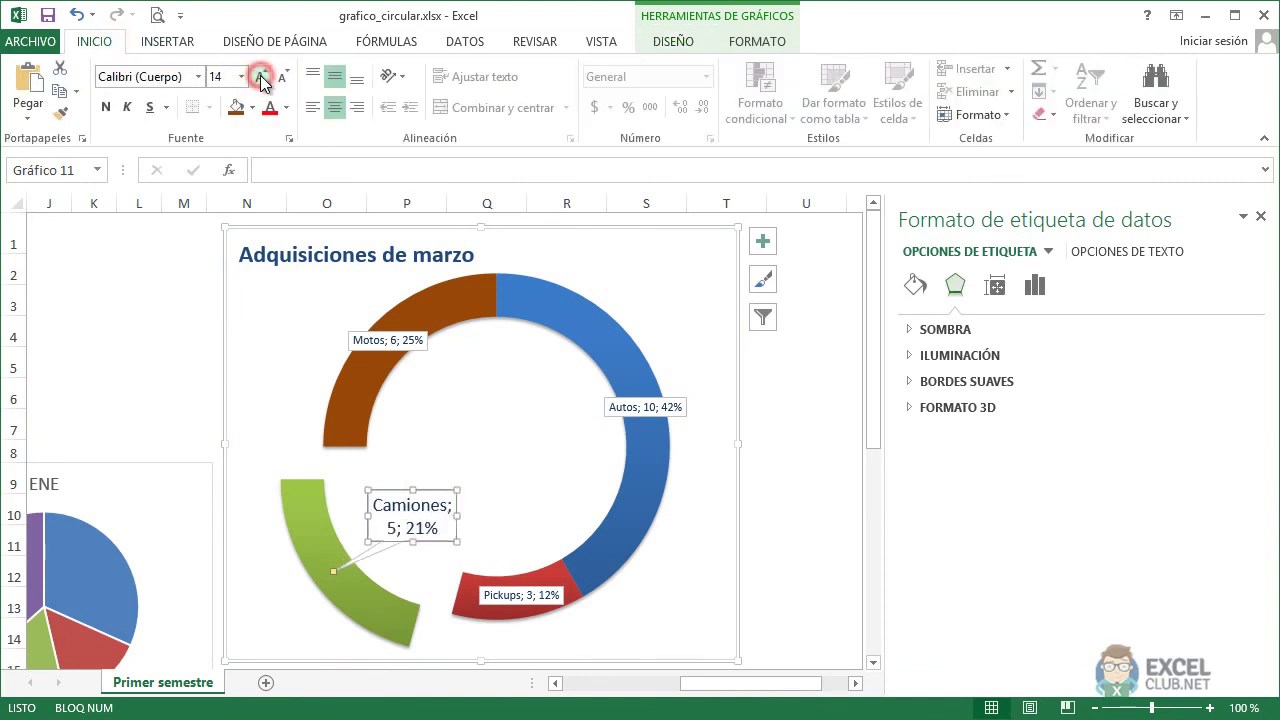
pyautogui.click(496, 455)
pyautogui.click(608, 534)
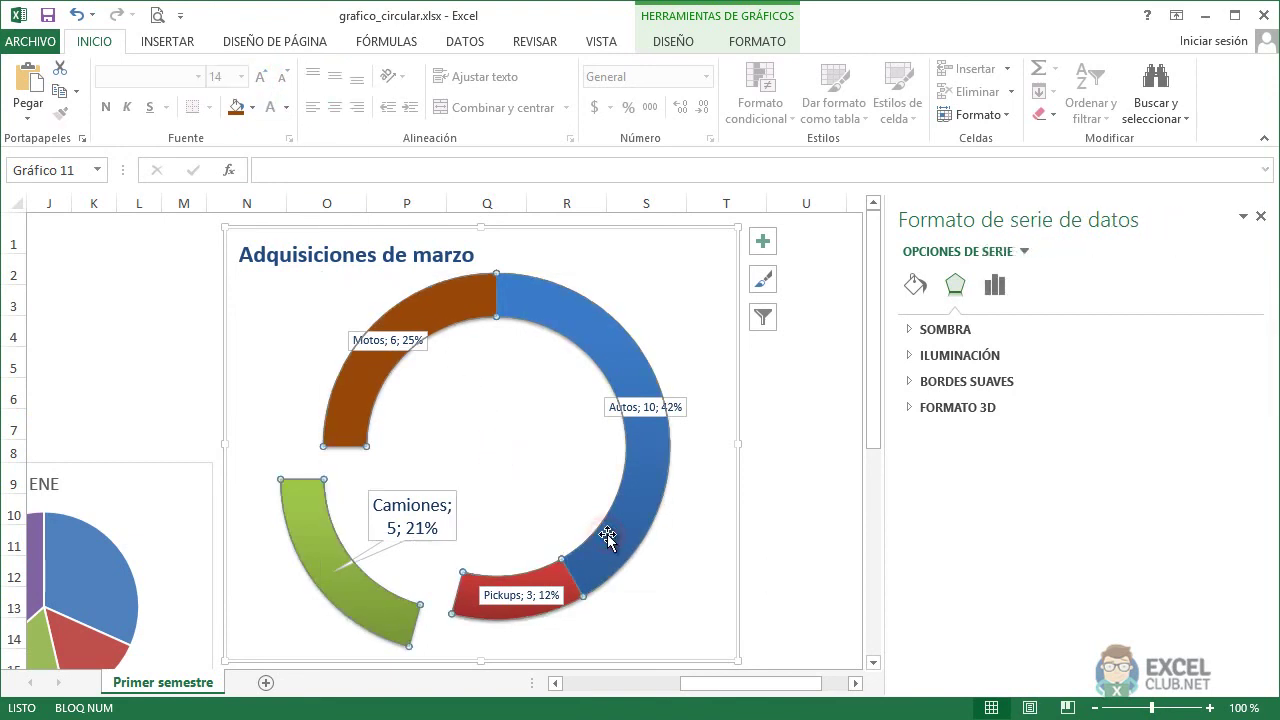
# Pull the Autos segment down-left and the Motos segment up-left out of the ring
pyautogui.click(625, 524)
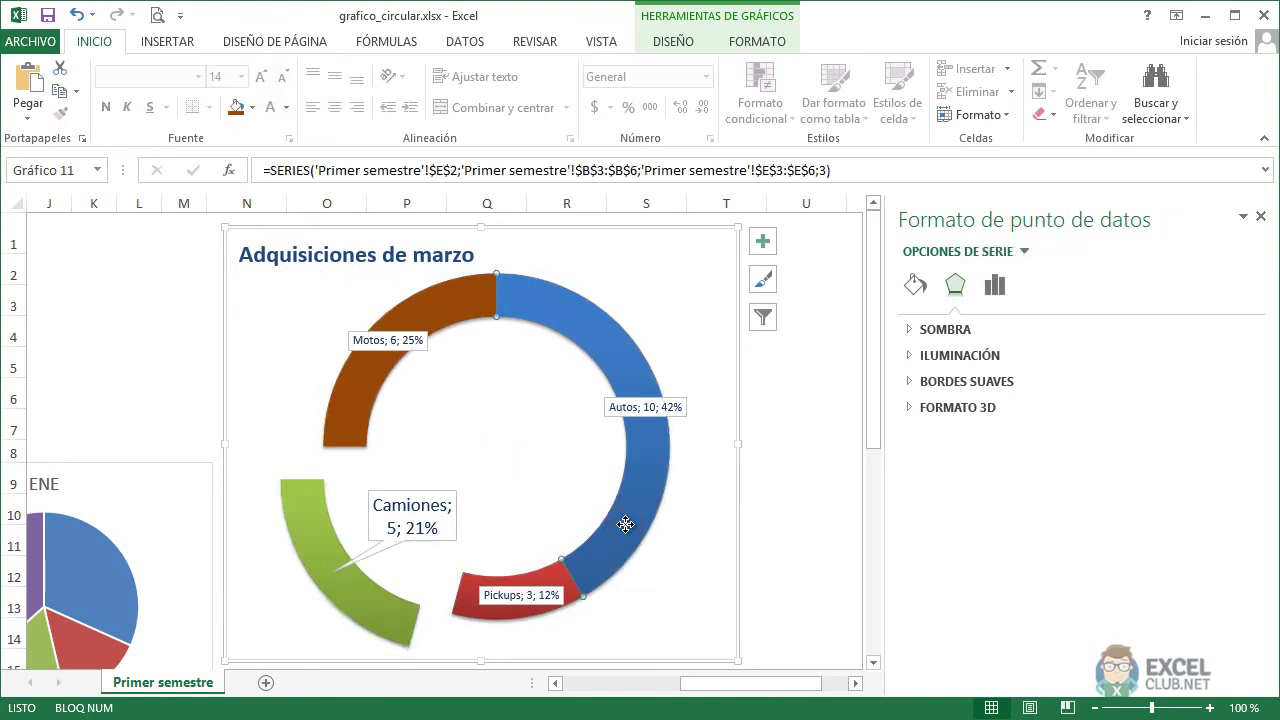
pyautogui.moveTo(624, 523)
pyautogui.mouseDown()
pyautogui.moveTo(567, 556)
pyautogui.moveTo(557, 590)
pyautogui.mouseUp()
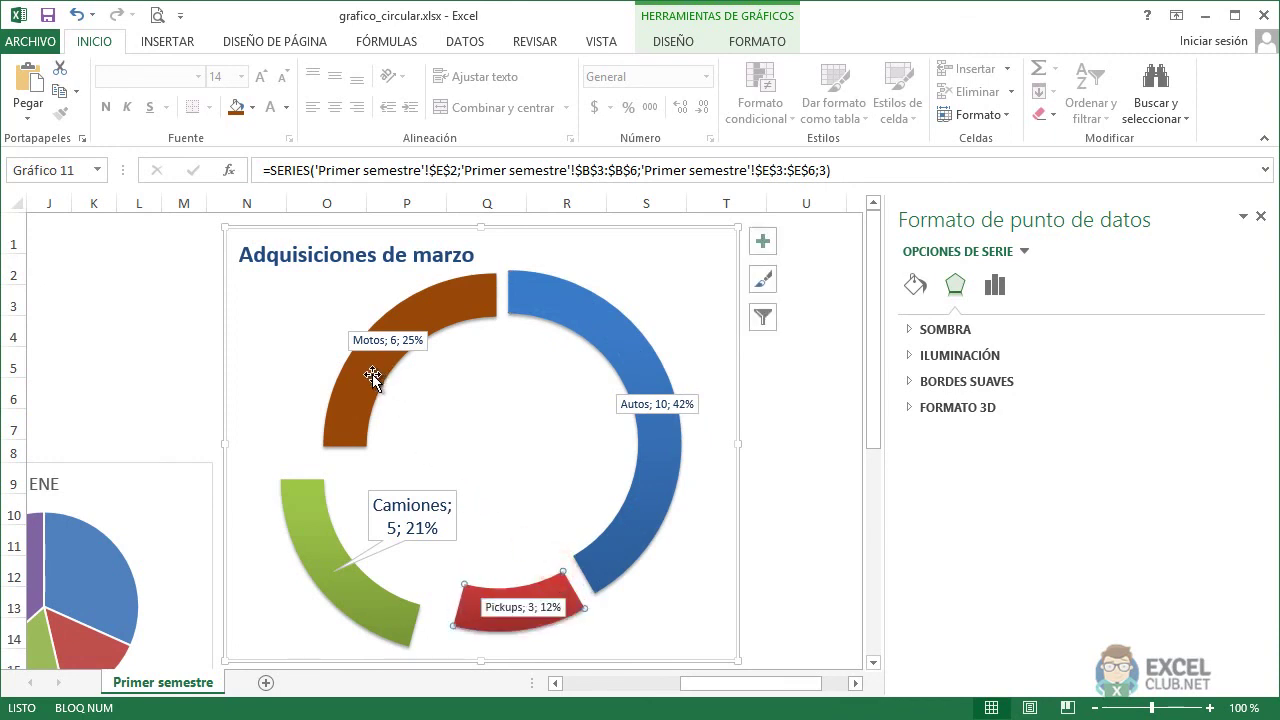
pyautogui.moveTo(361, 387); pyautogui.dragTo(348, 377)
pyautogui.click(481, 434)
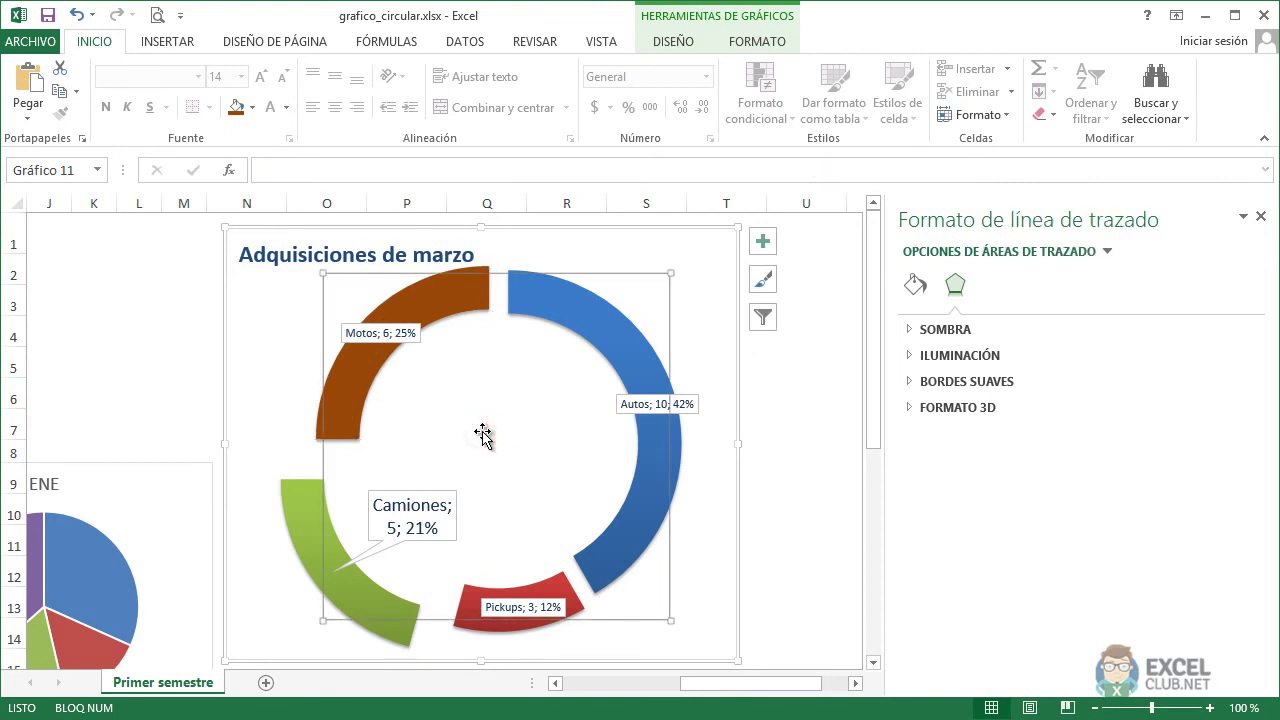
pyautogui.click(693, 345)
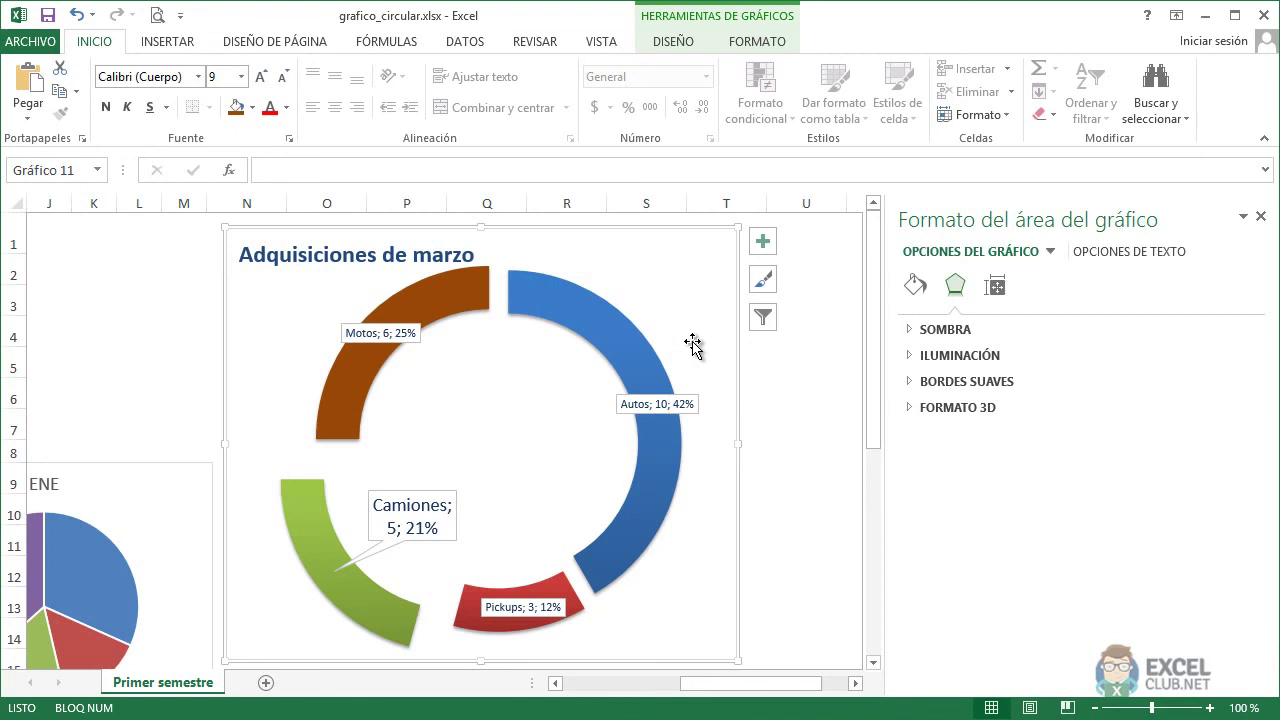